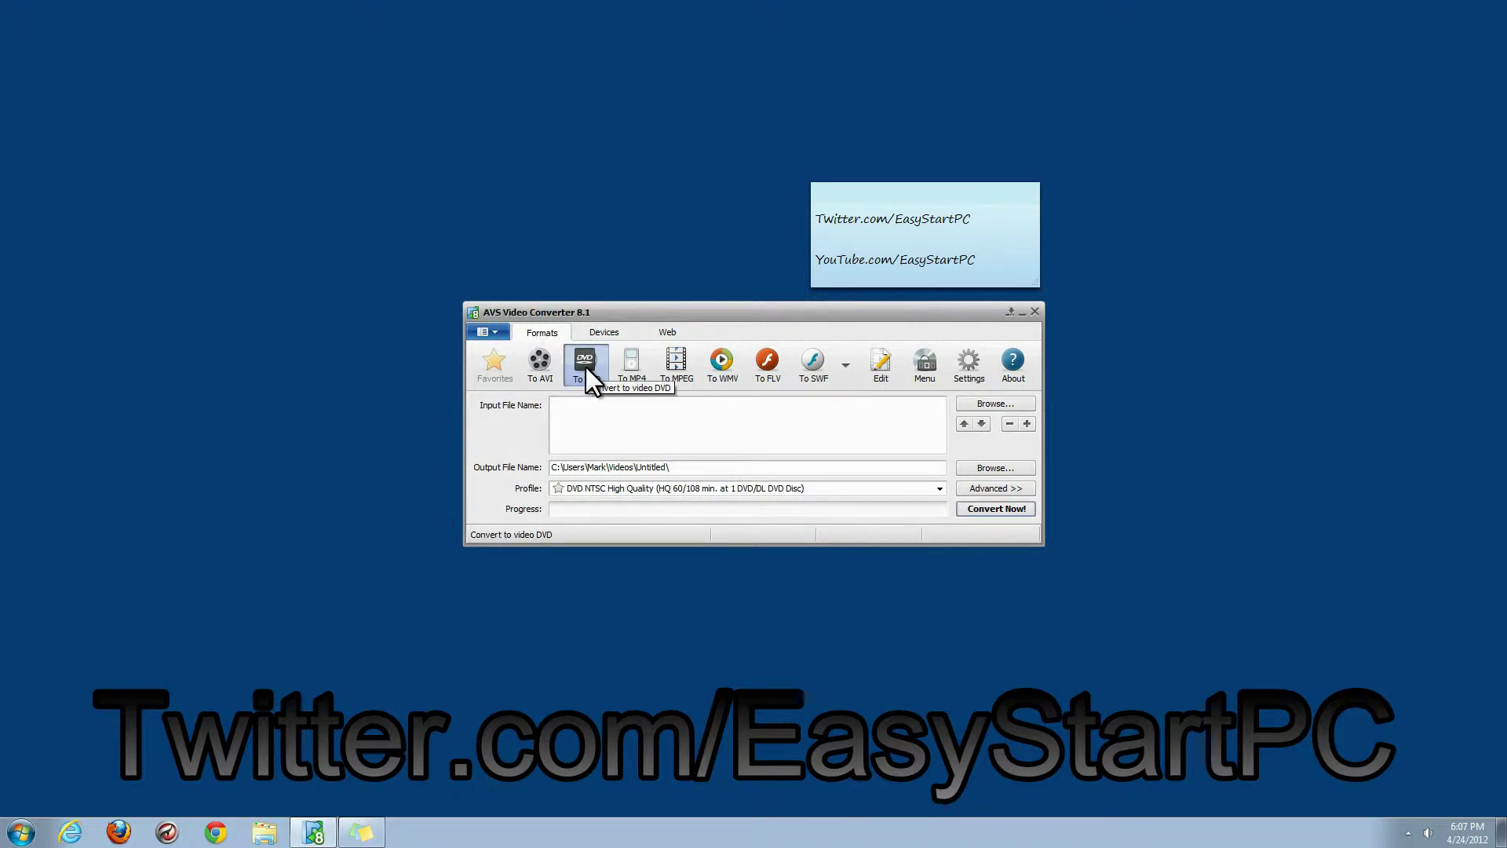
Load Untitled1 from the Videos library as input and send the DVD conversion to Burn to Disc.
click(994, 404)
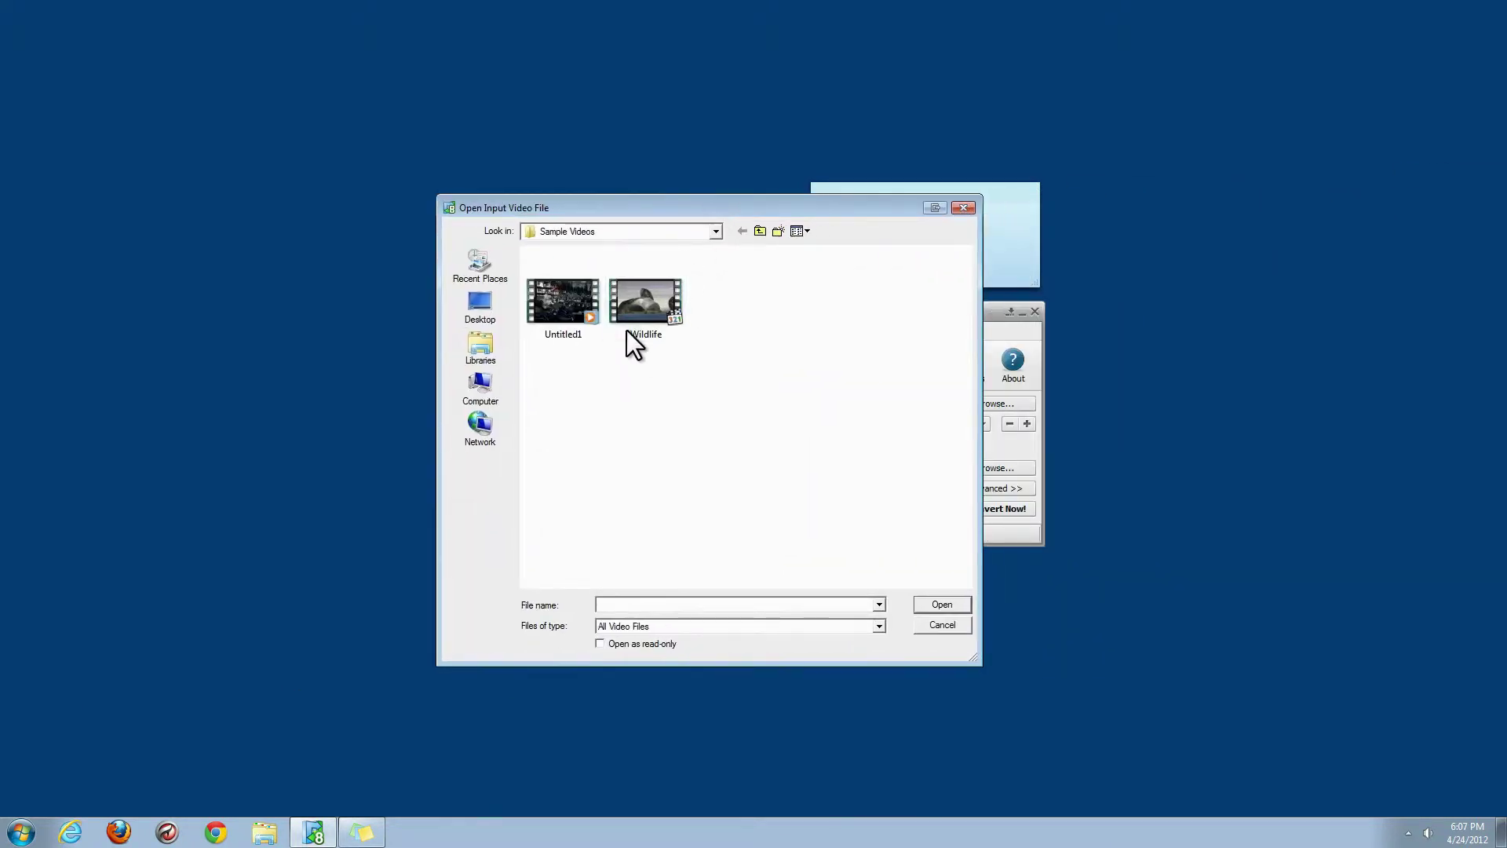
click(478, 360)
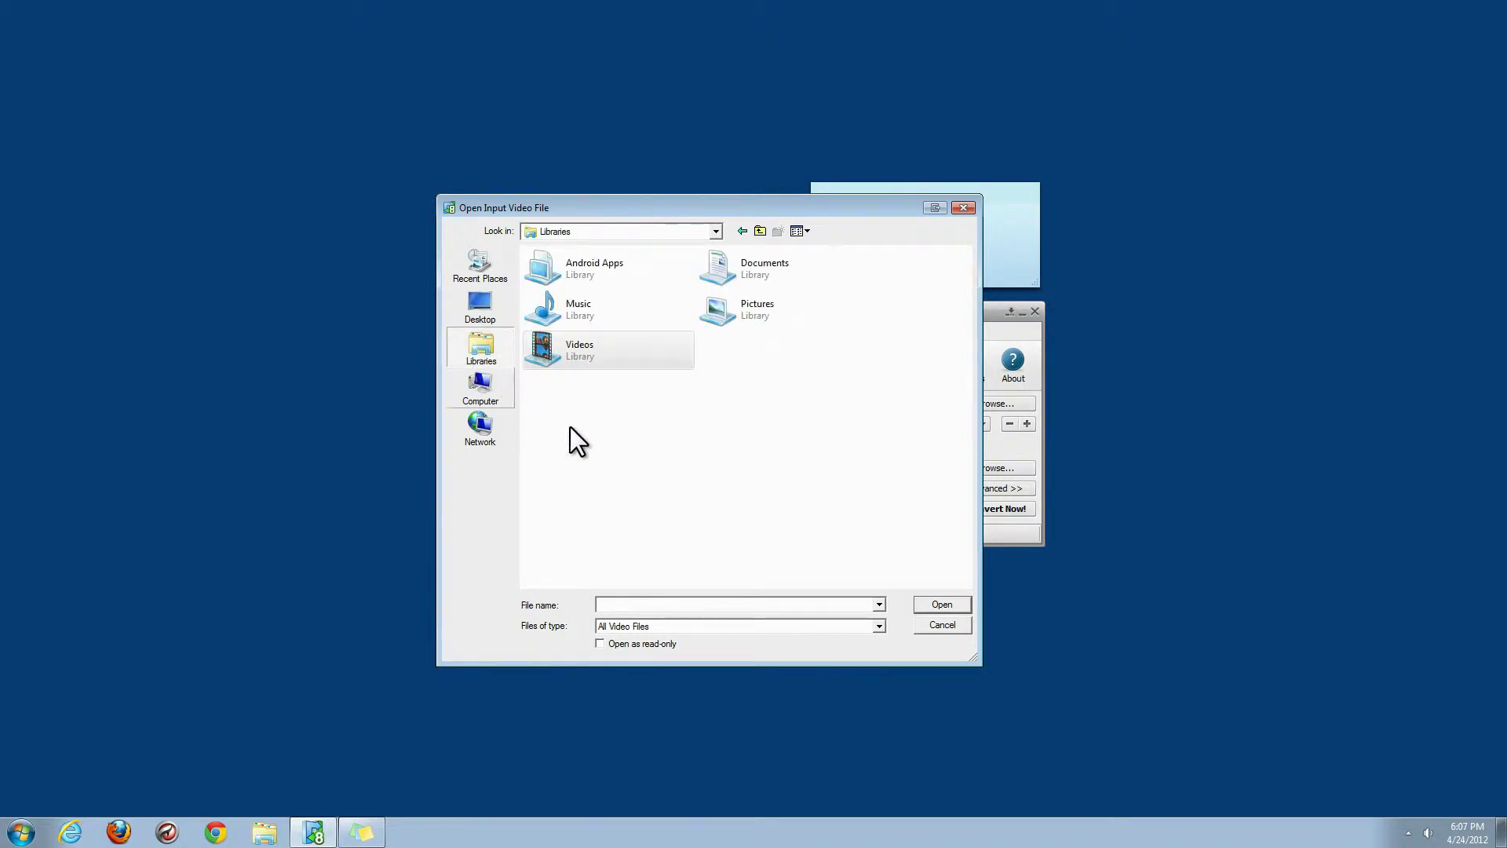
double_click(581, 352)
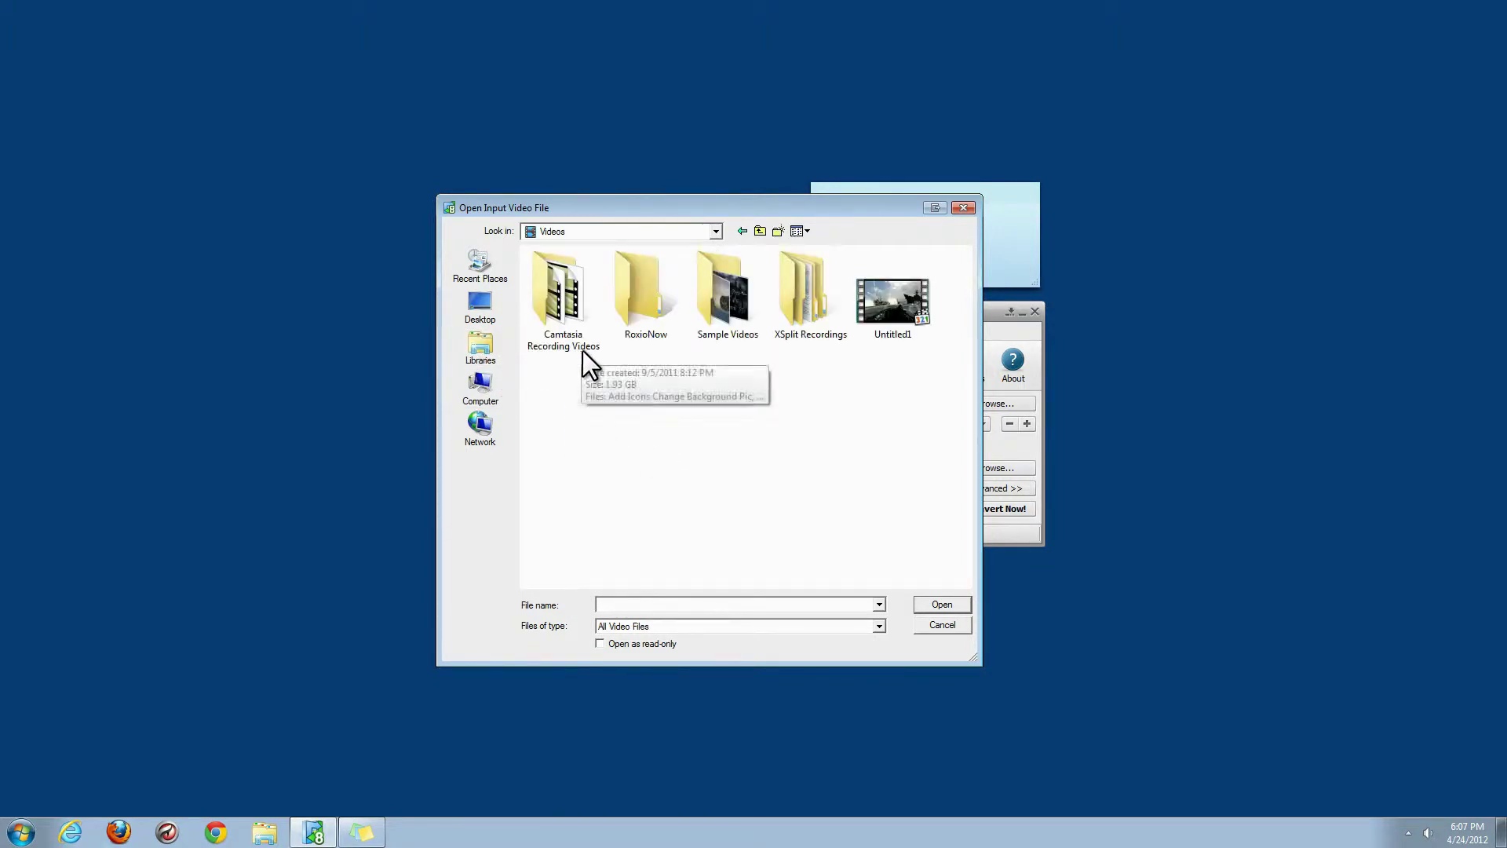
double_click(894, 301)
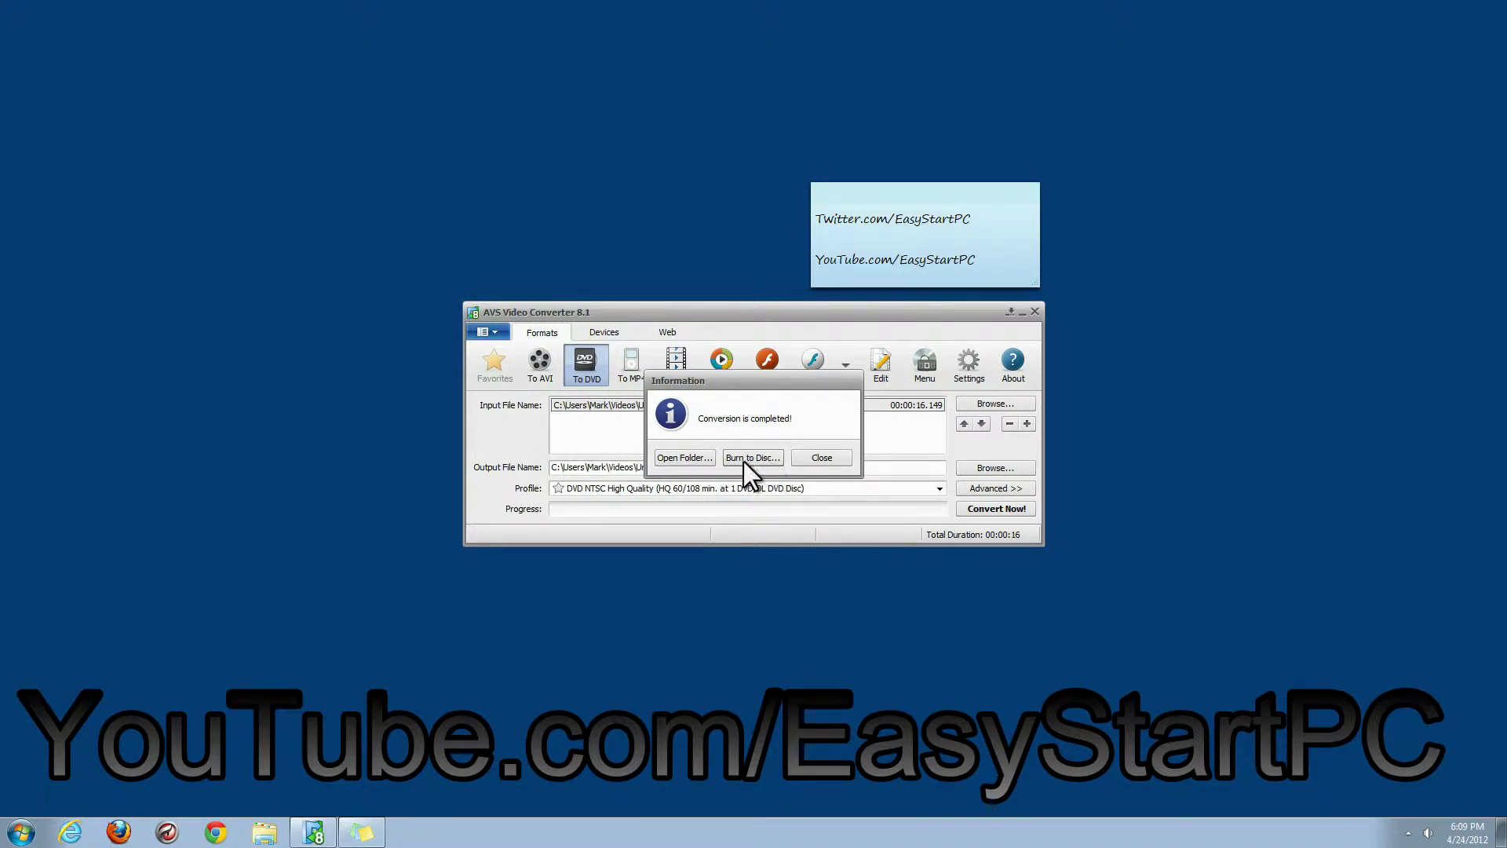
click(764, 454)
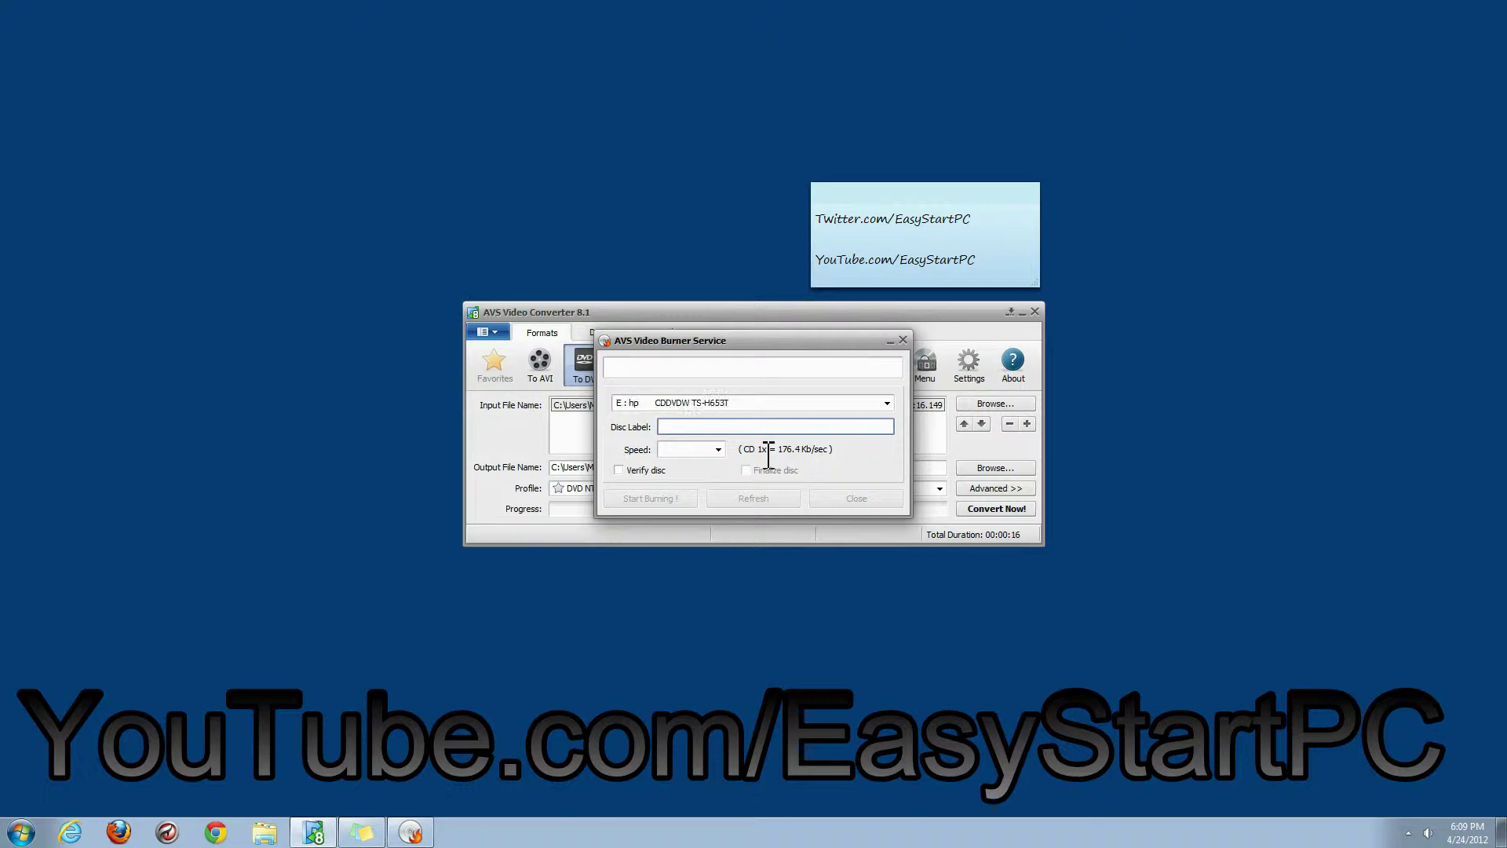
Keep the empty DVD-R drive, relabel the disc 'My DVD disc' and set burning speed to 16x.
click(812, 409)
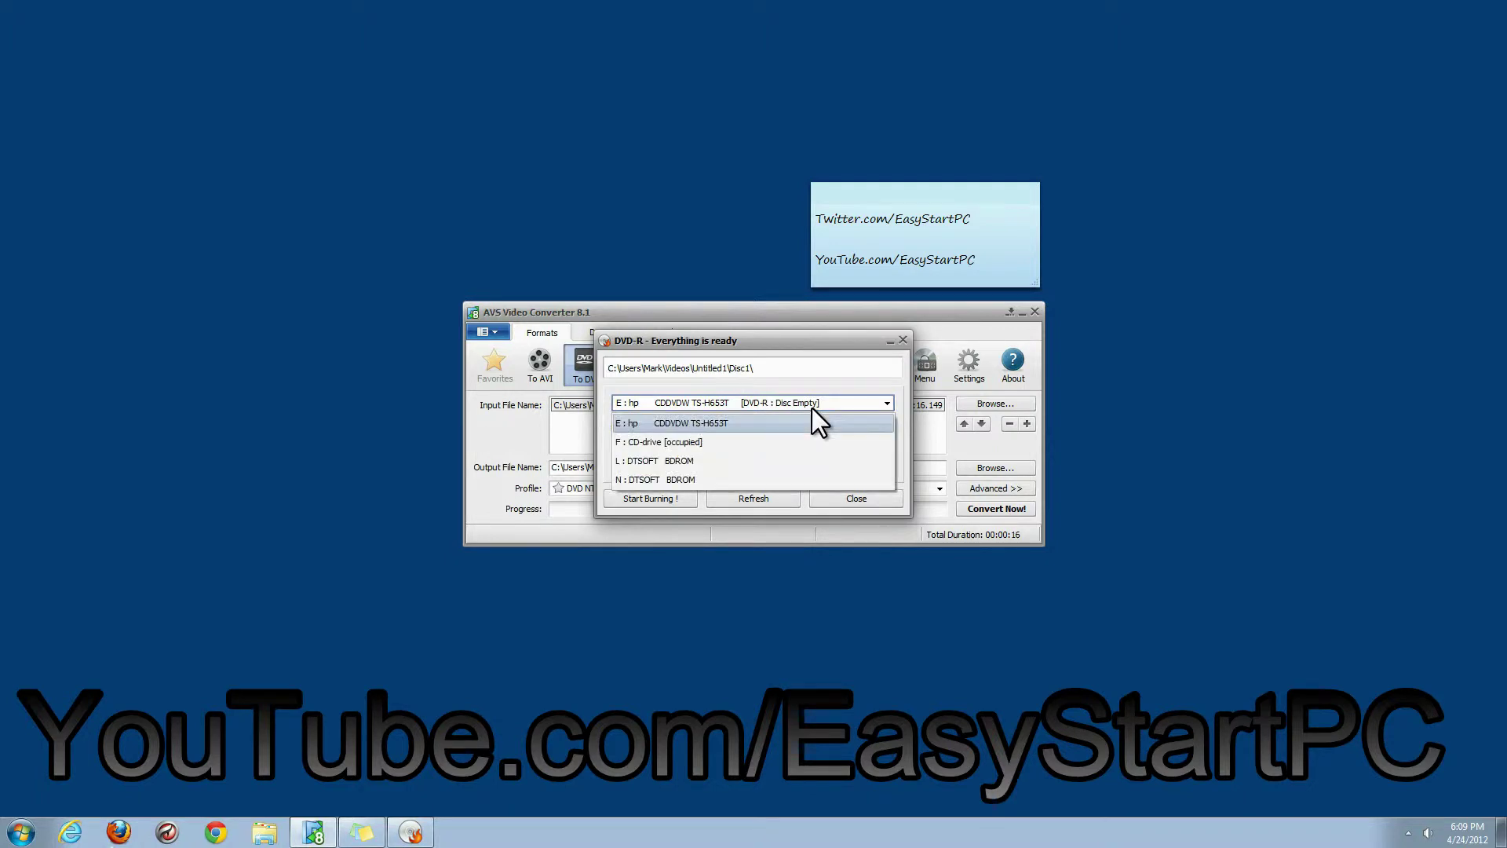
click(811, 408)
double_click(707, 425)
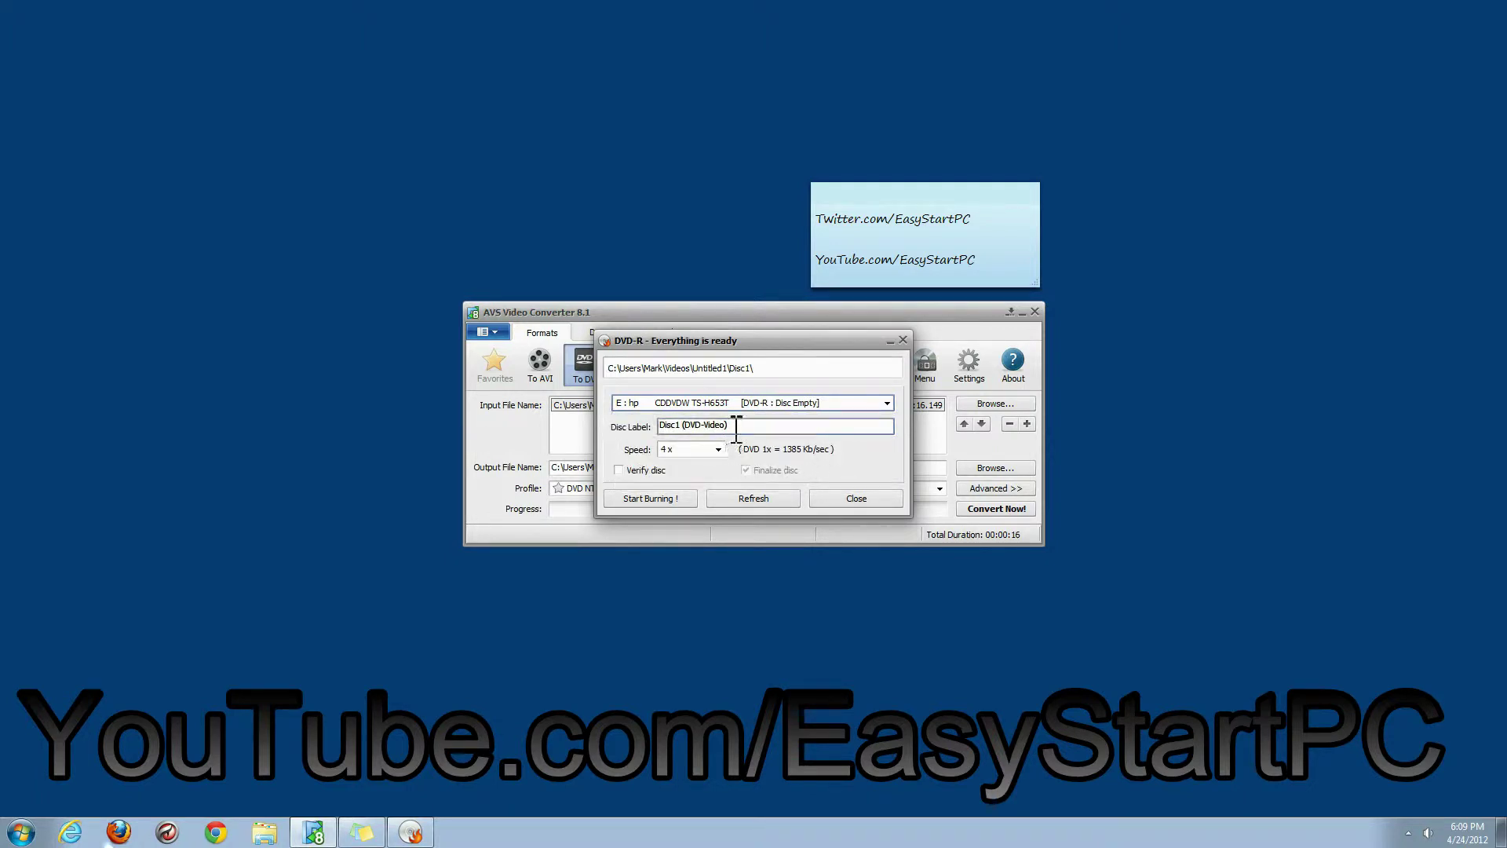
click(817, 431)
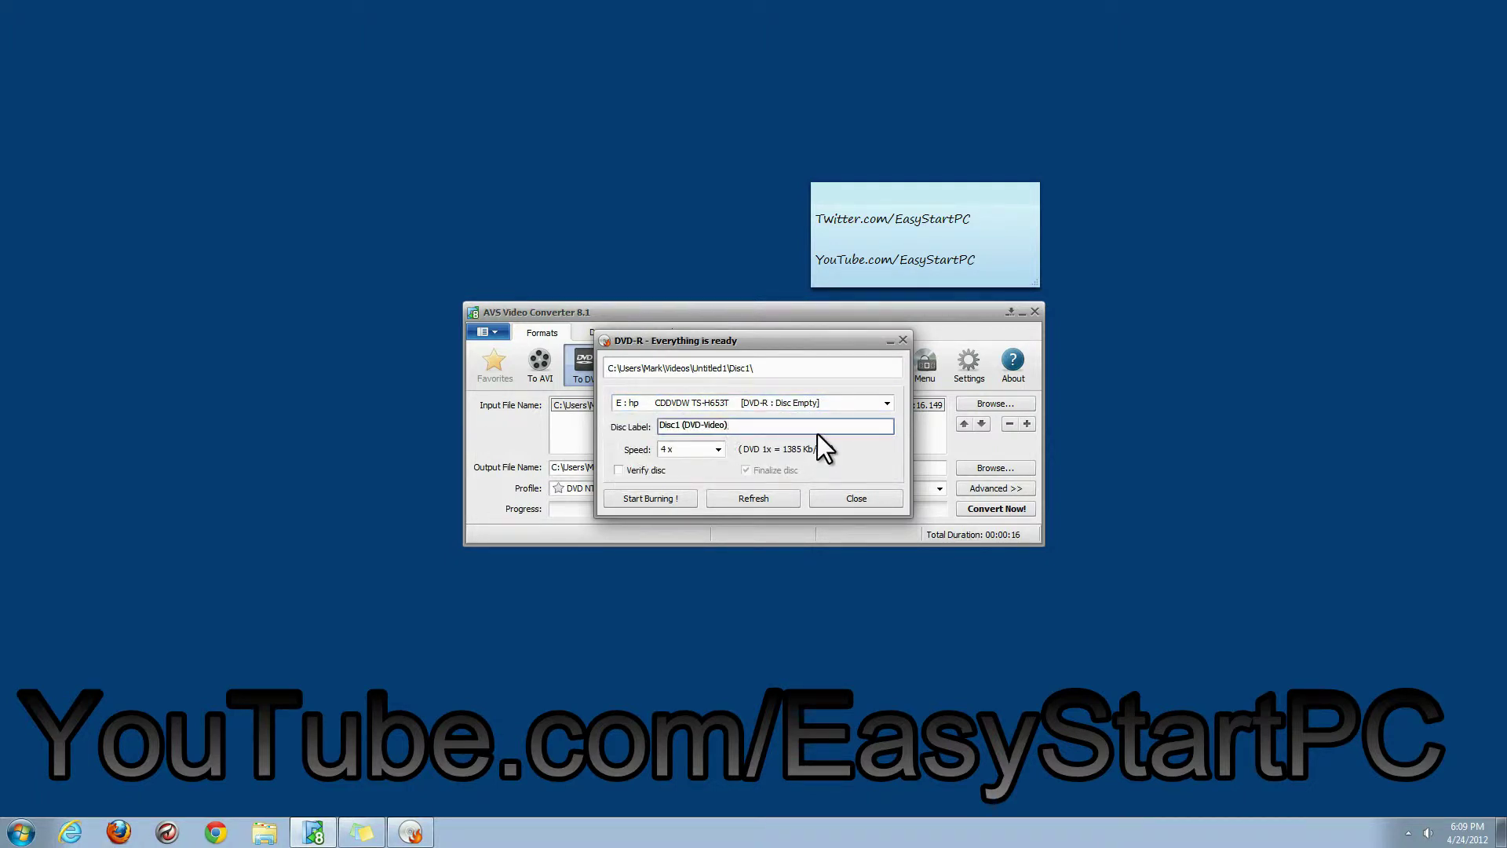
key(BackSpace)
key(BackSpace)
key(BackSpace)
key(BackSpace)
key(BackSpace)
key(BackSpace)
key(BackSpace)
text(My DVD )
text(disc)
click(679, 451)
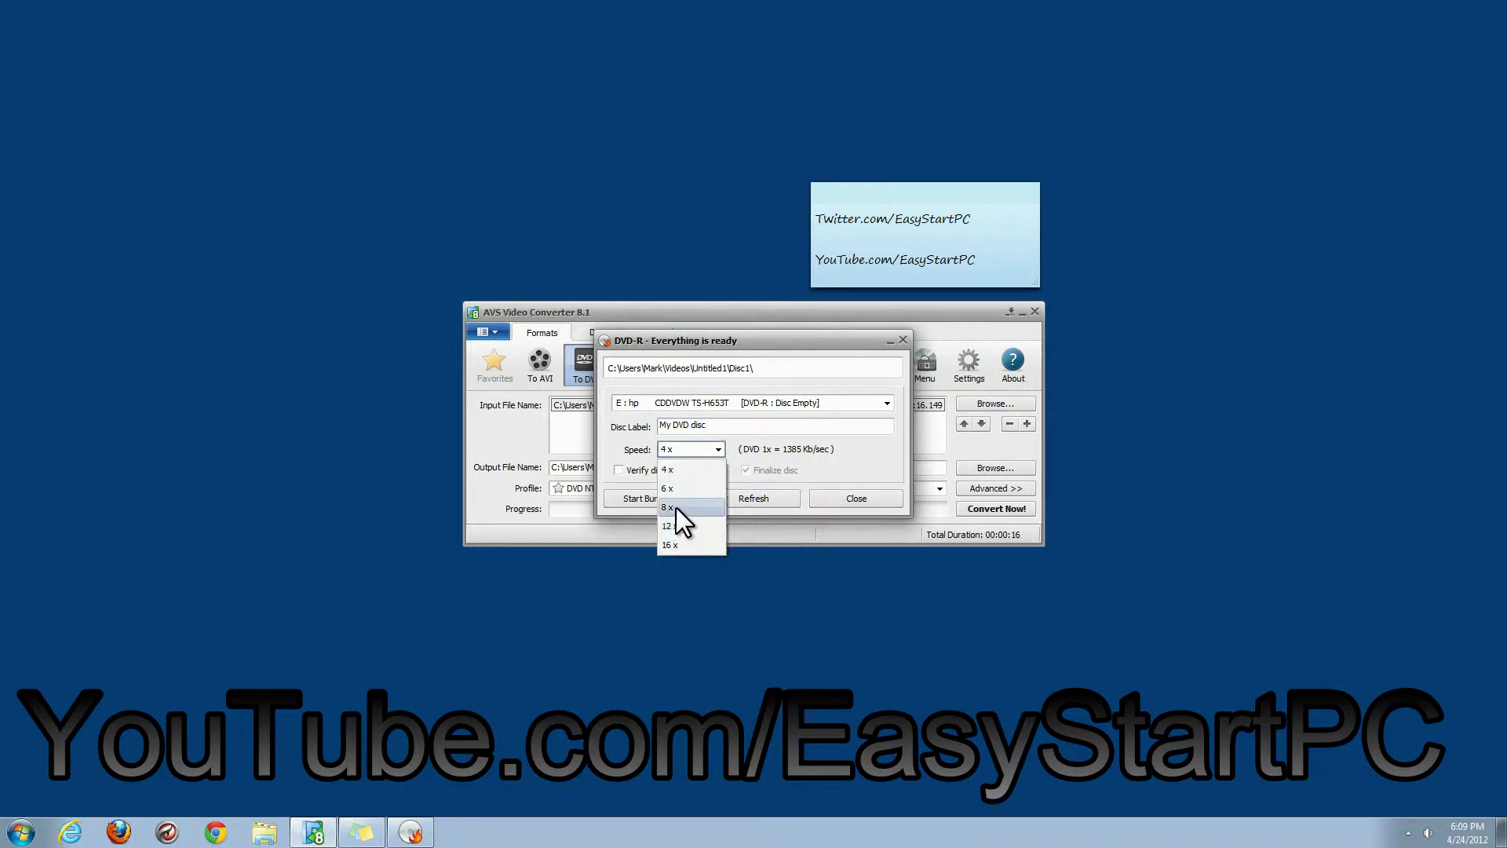
click(683, 542)
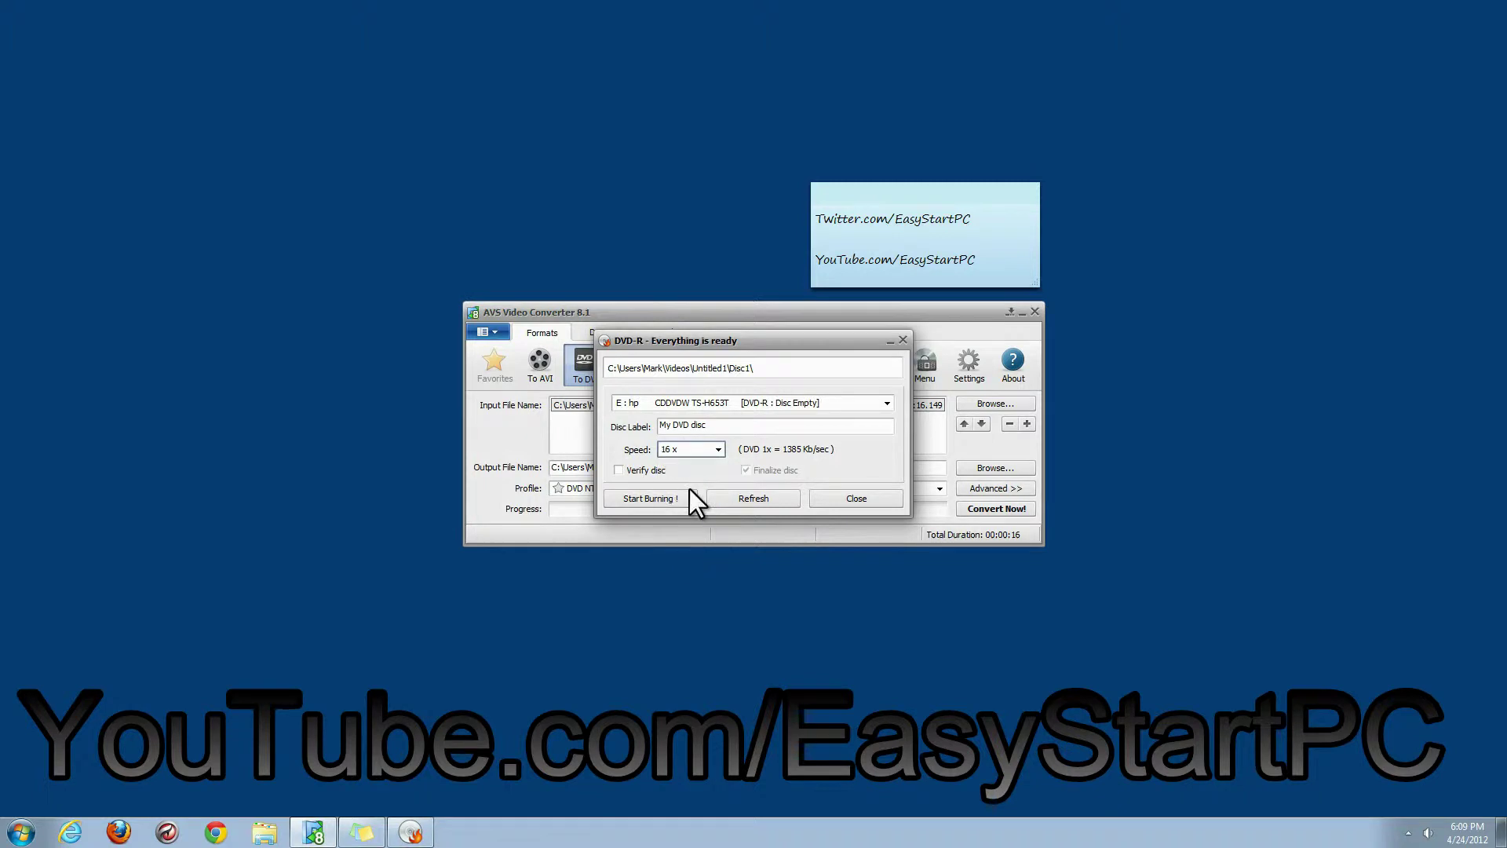
Start burning the DVD and wait for the completion notice.
click(650, 501)
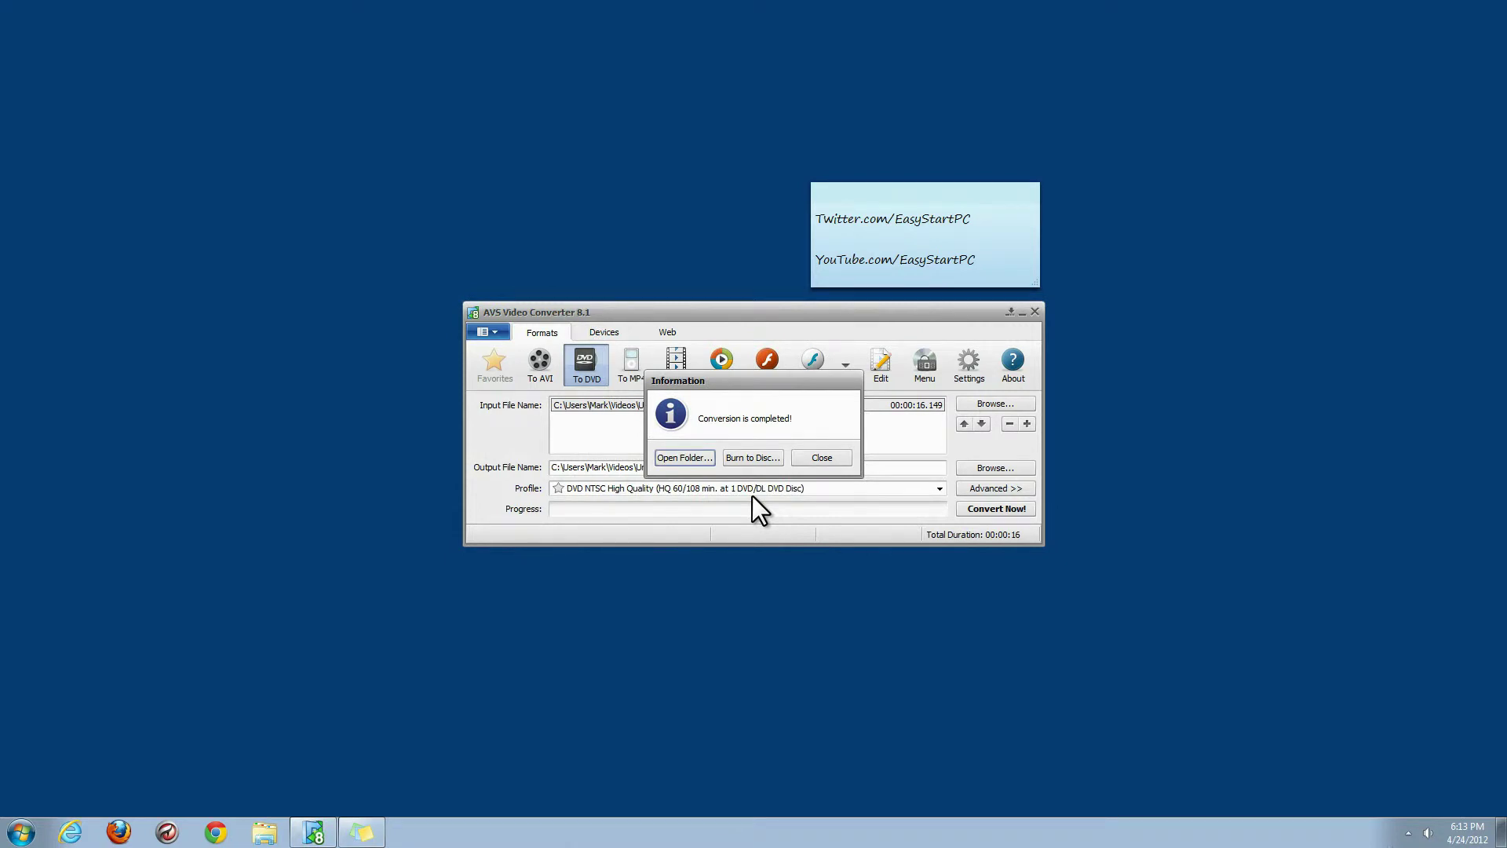
Open the Disc1 output folder, inspect VIDEO_TS, and select both AUDIO_TS and VIDEO_TS.
click(683, 456)
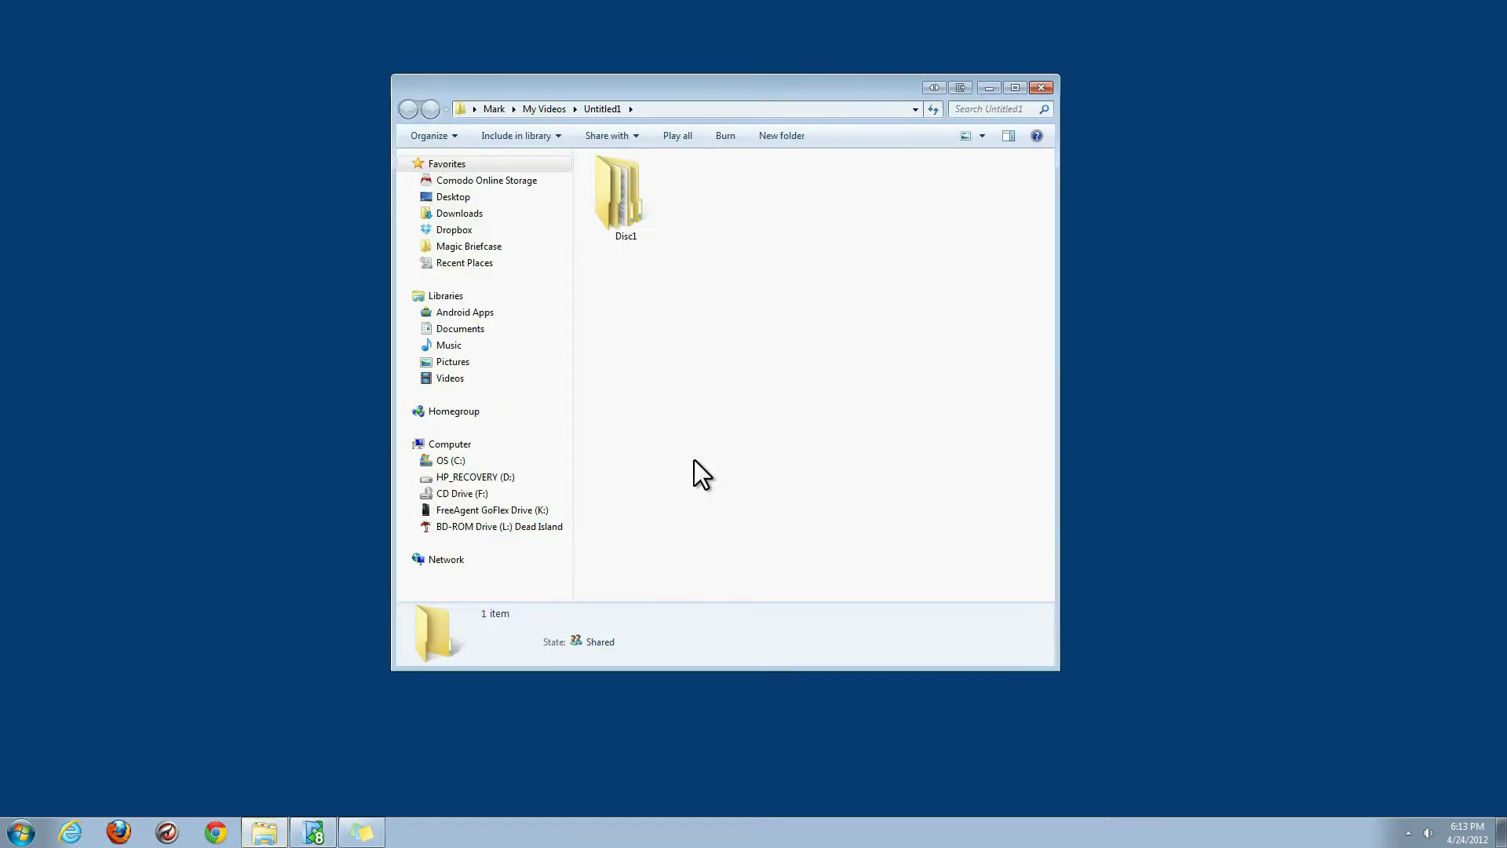
double_click(625, 197)
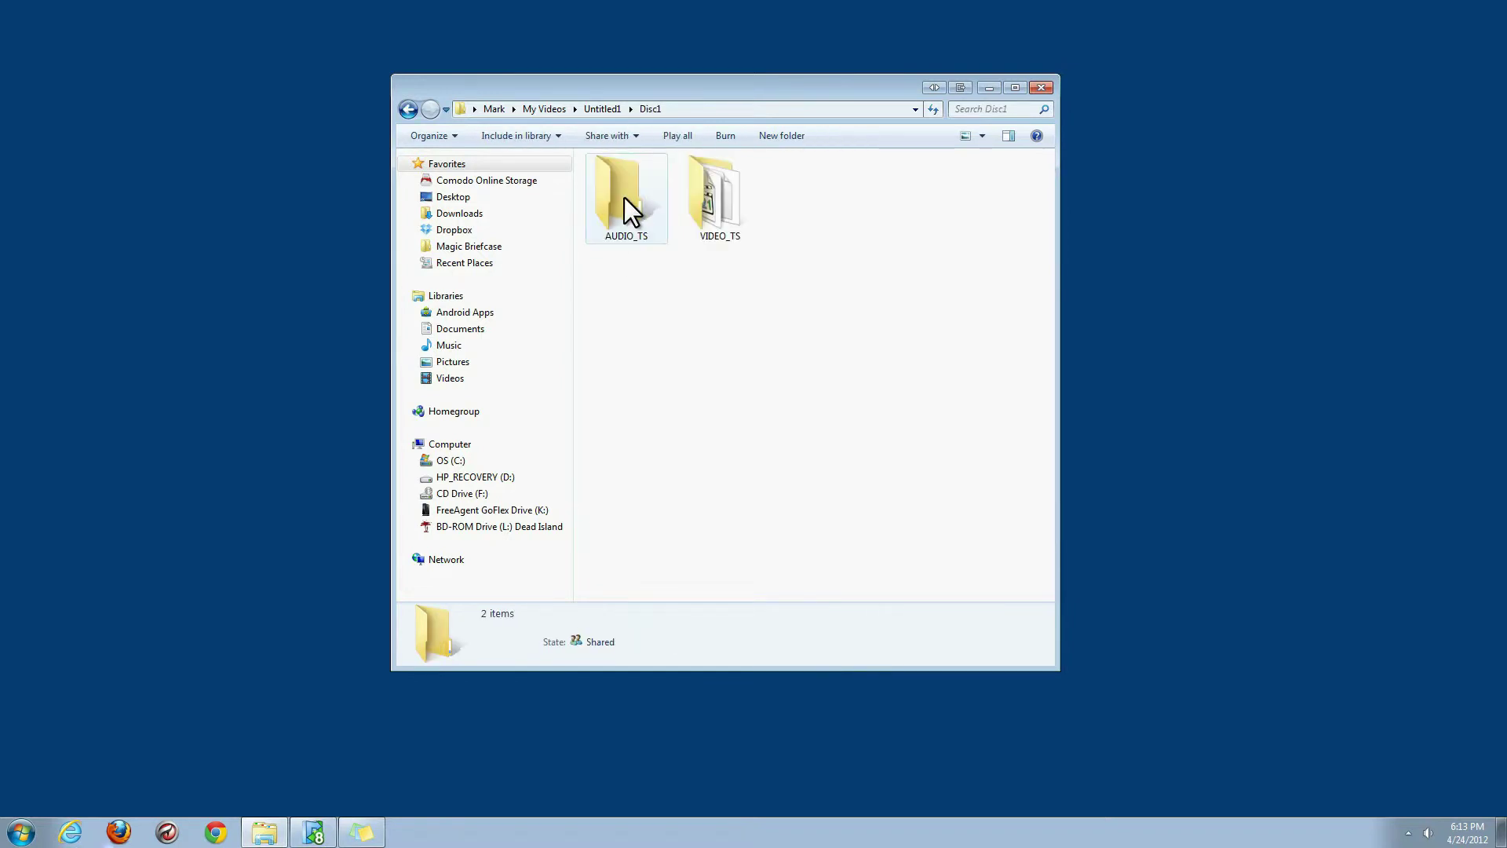
click(625, 221)
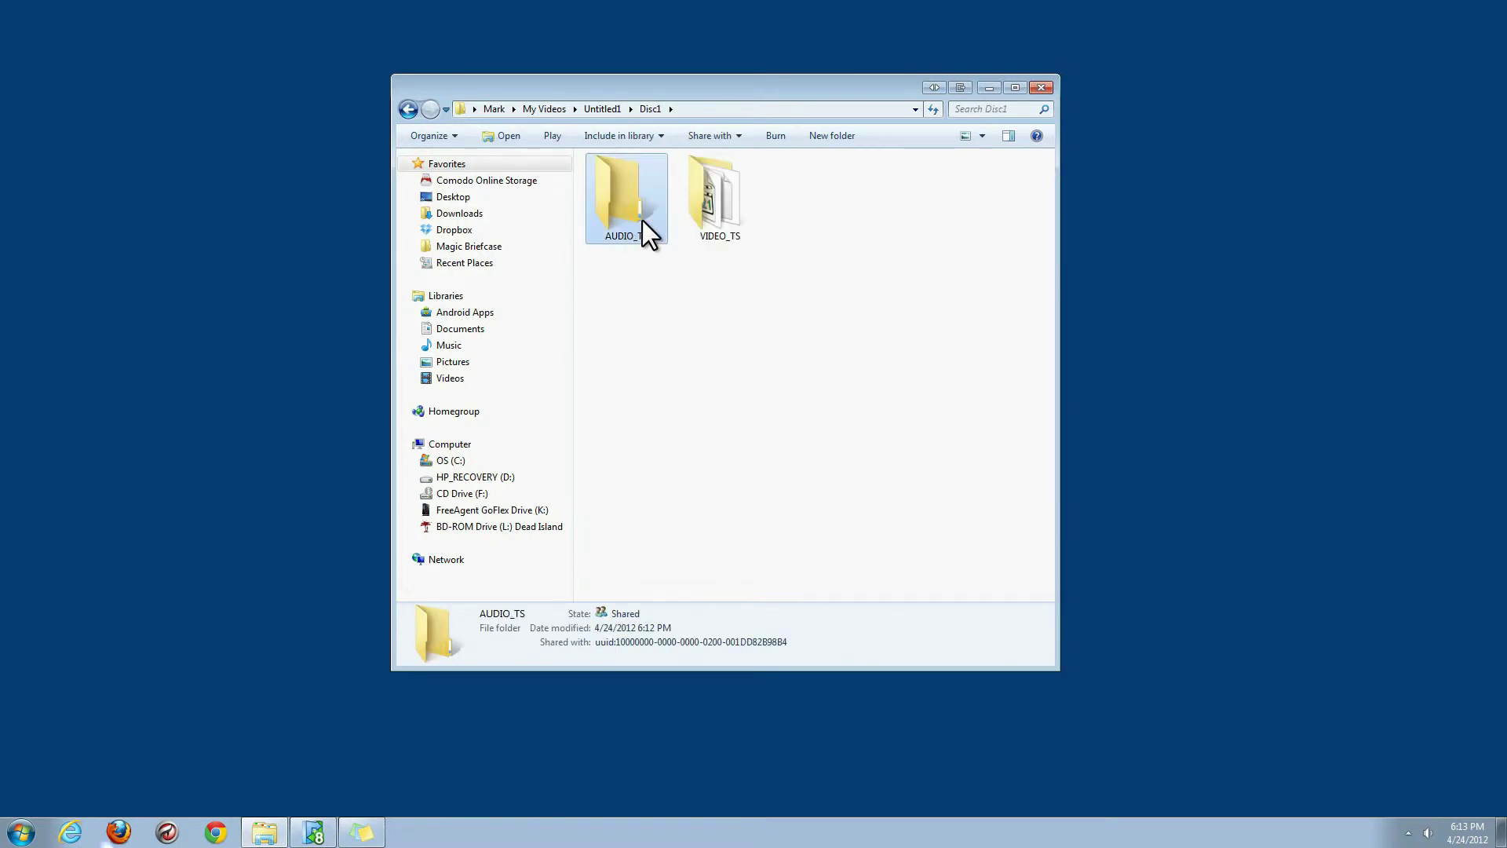
click(716, 213)
double_click(717, 214)
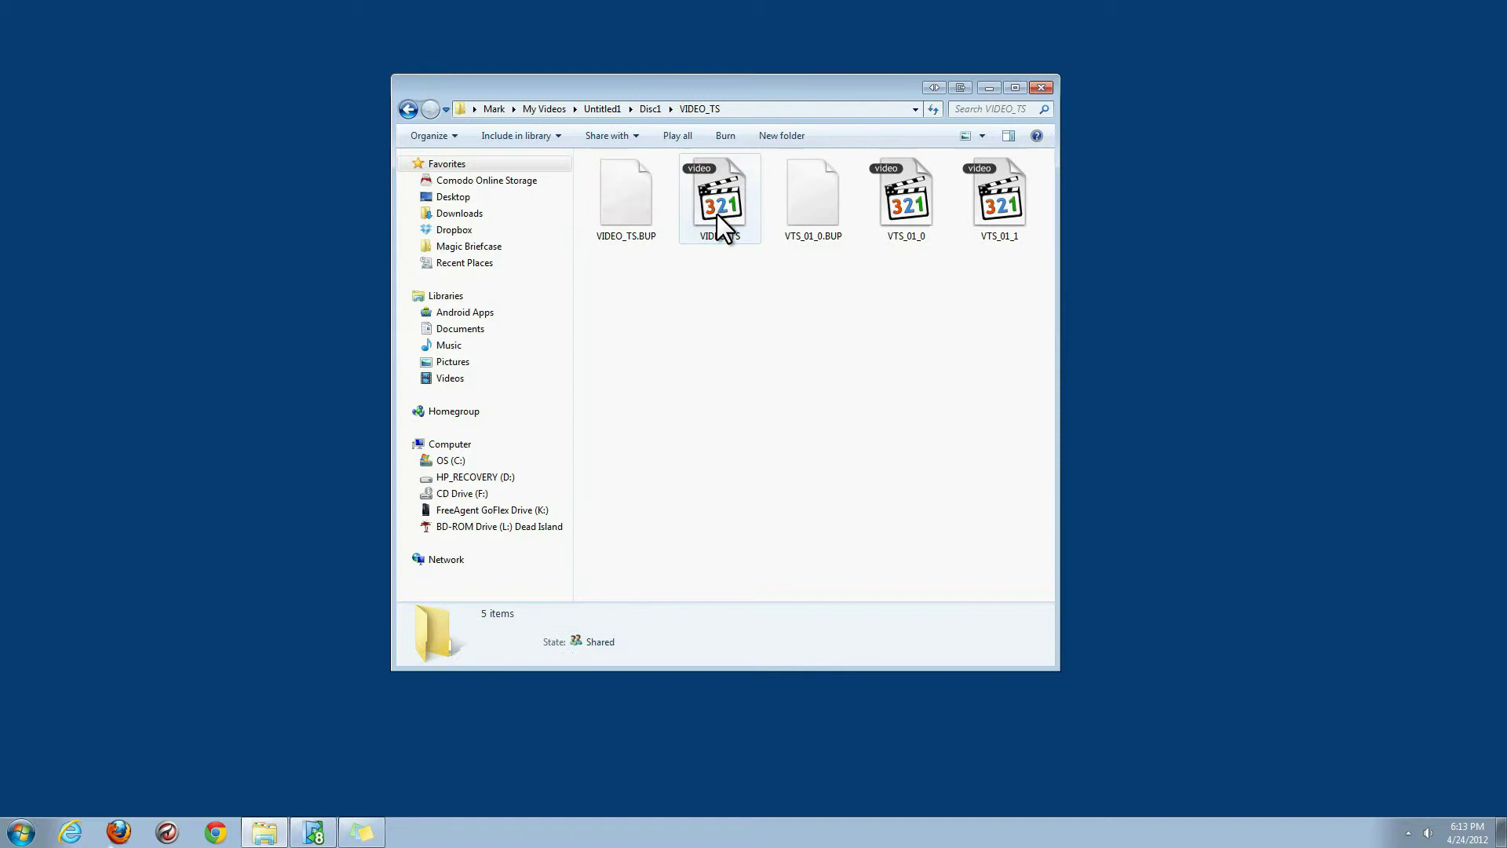
click(409, 111)
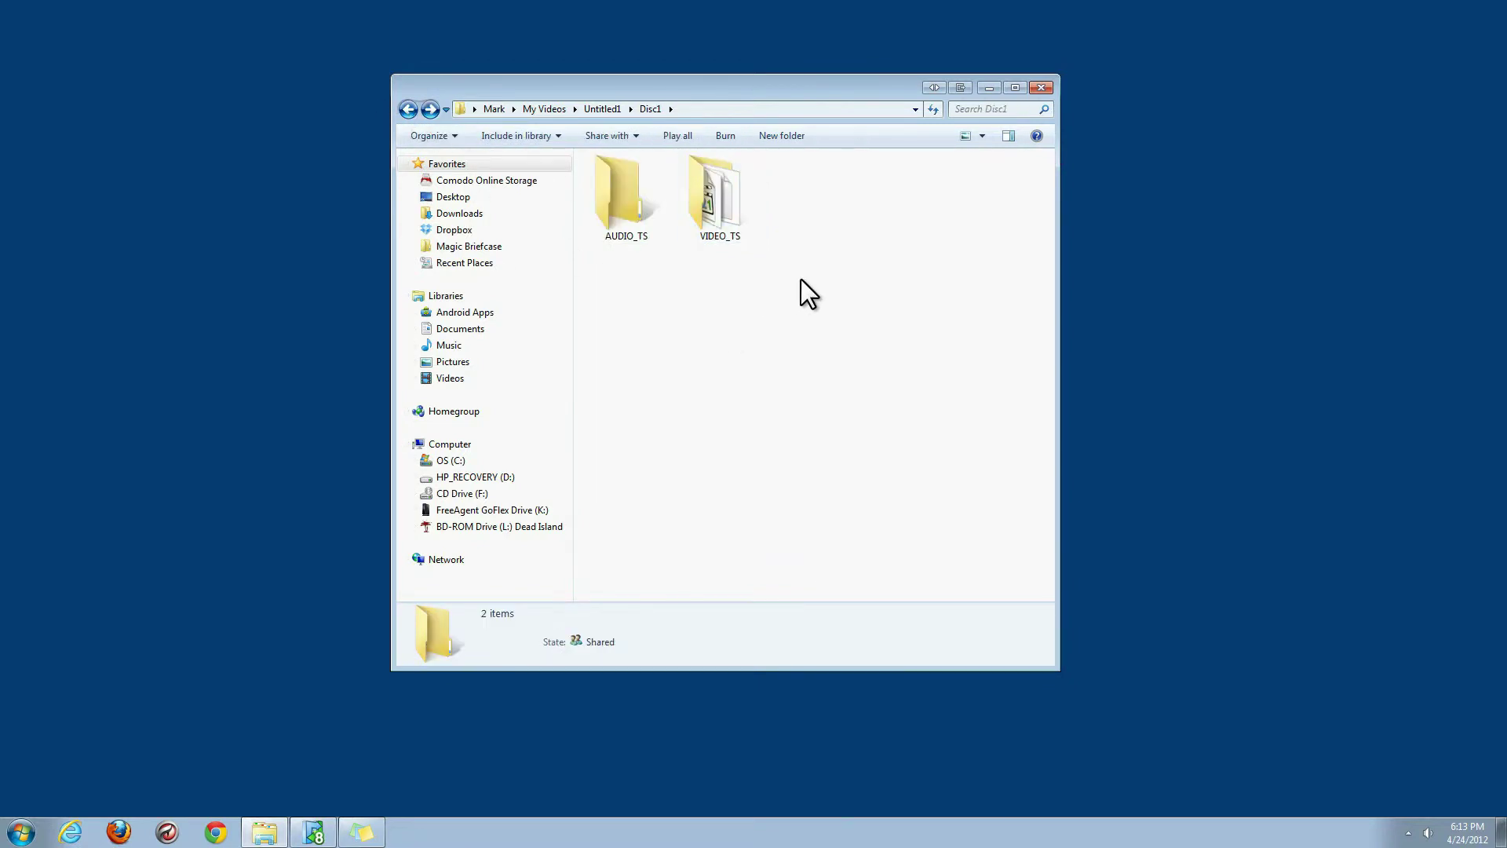
mouse_move(800, 279)
mouse_down()
mouse_move(611, 211)
mouse_move(610, 182)
mouse_up()
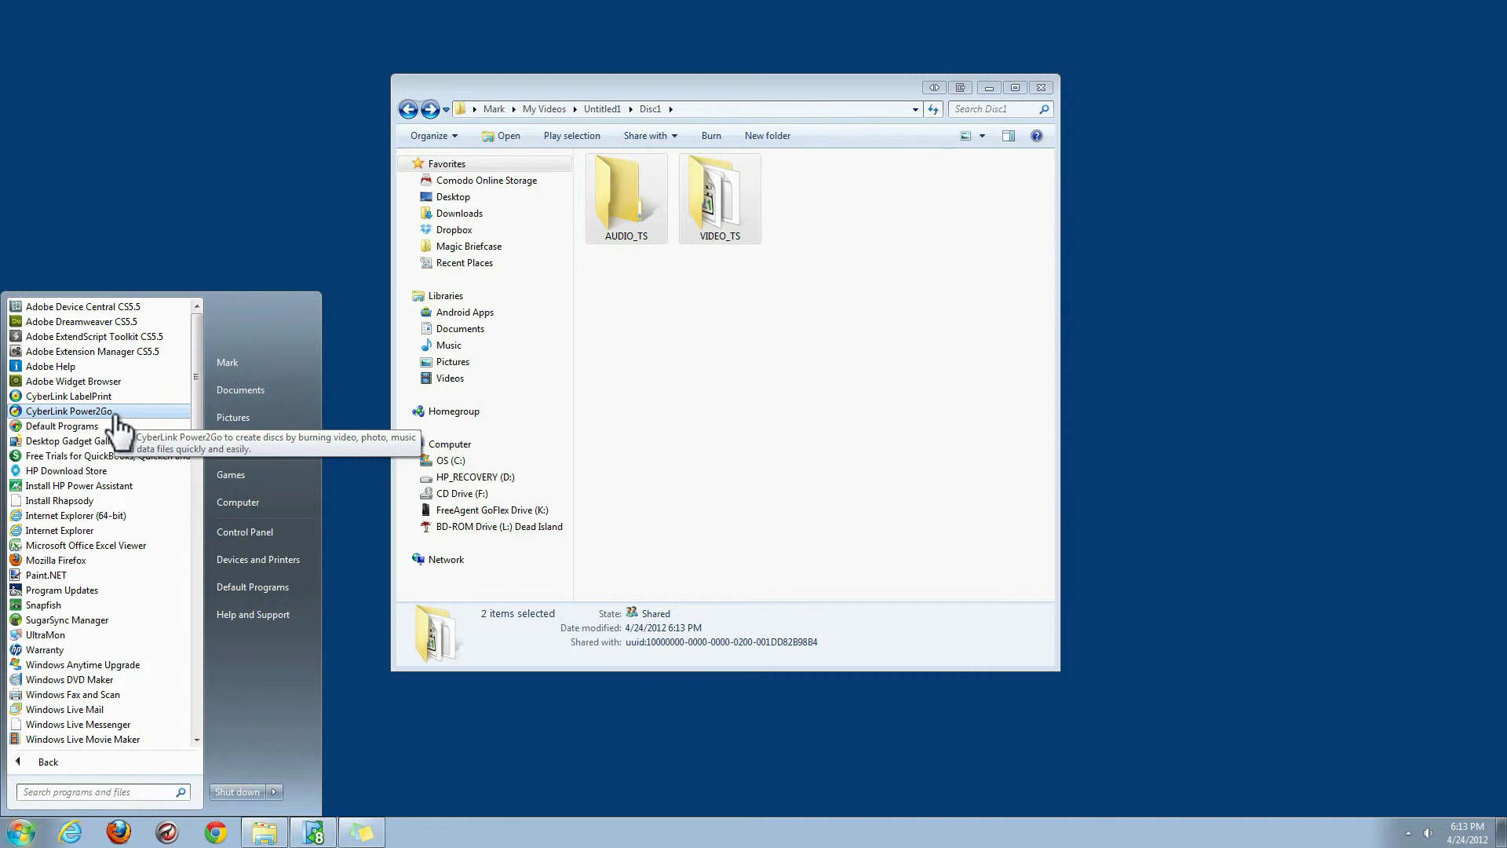
Launch Power2Go, recheck VIDEO_TS inside Disc1, and bring Power2Go to the front.
click(71, 411)
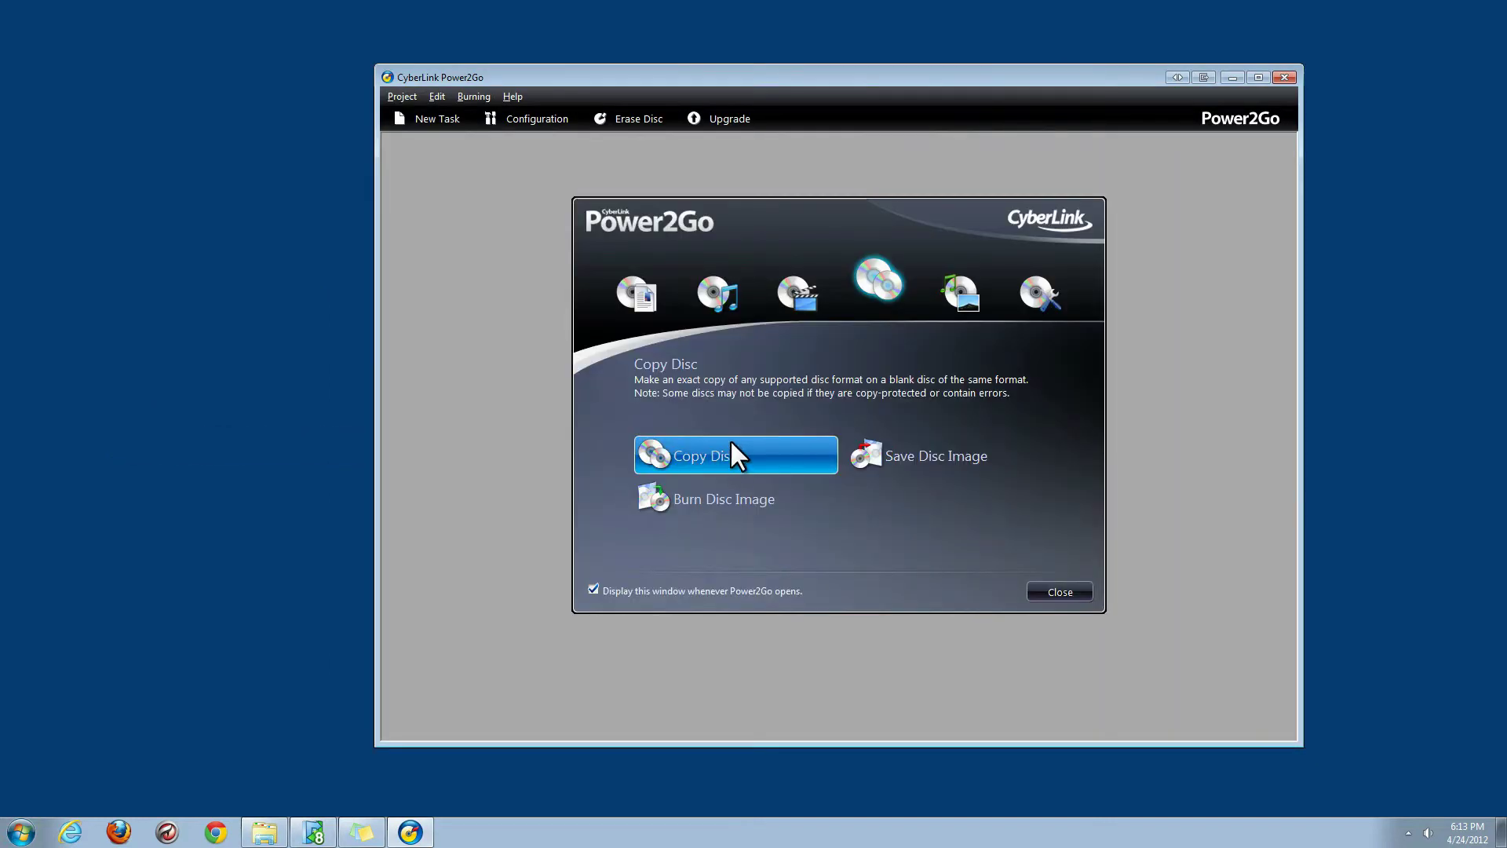
click(717, 292)
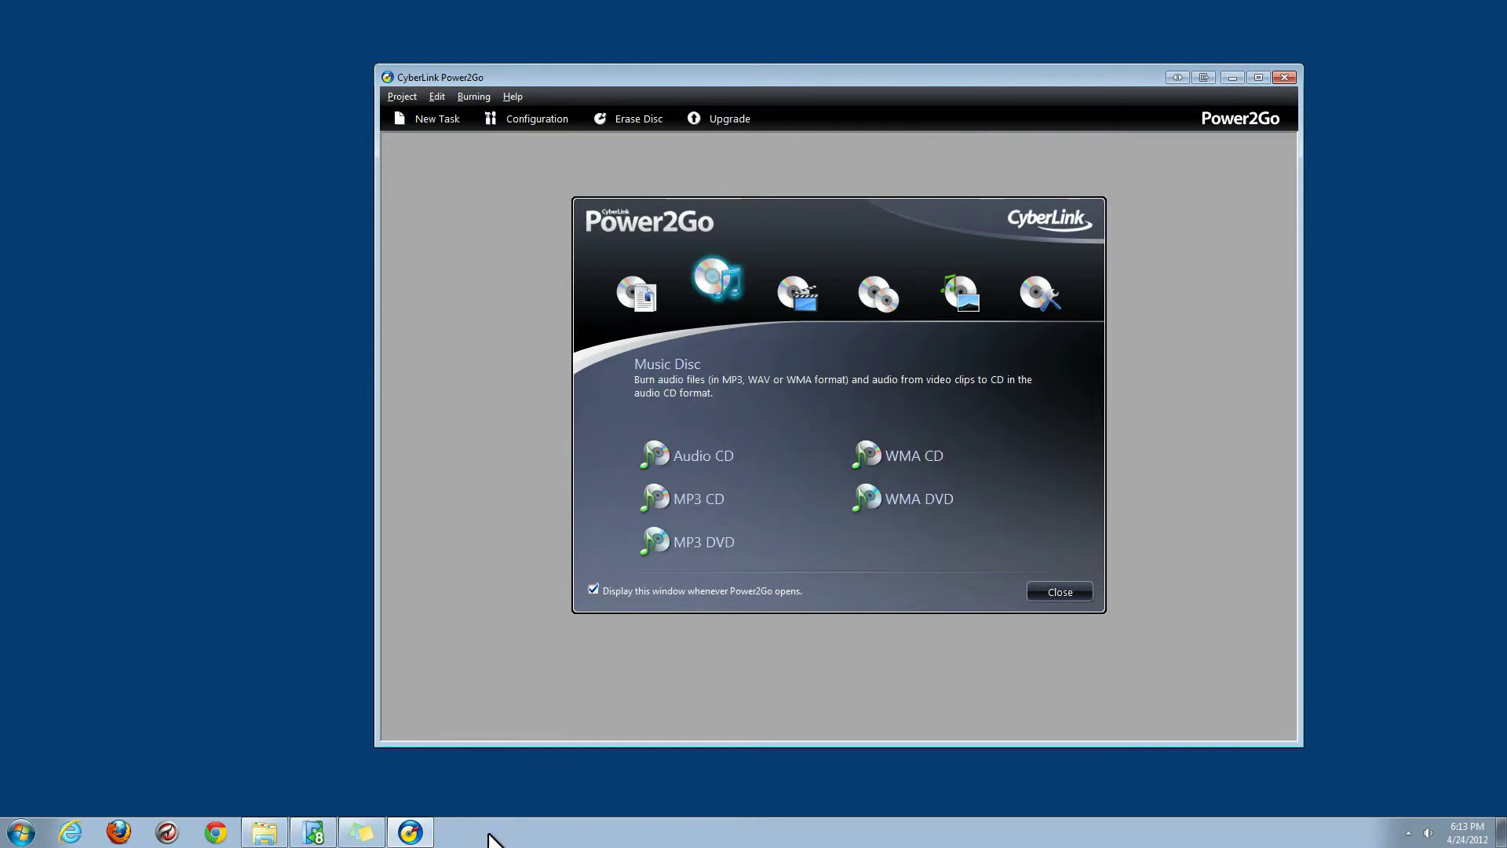
click(264, 832)
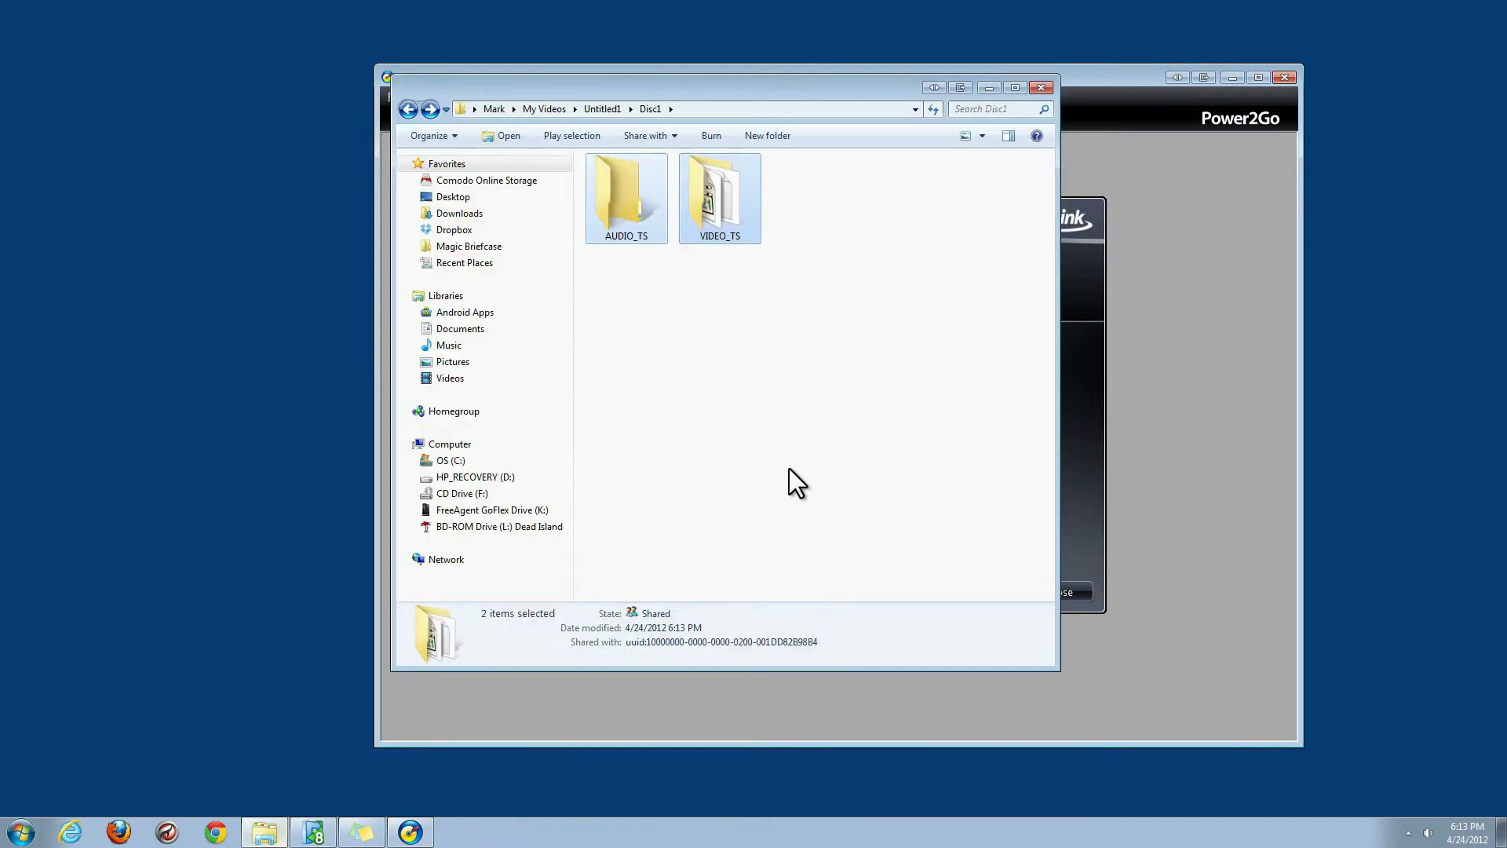
click(787, 269)
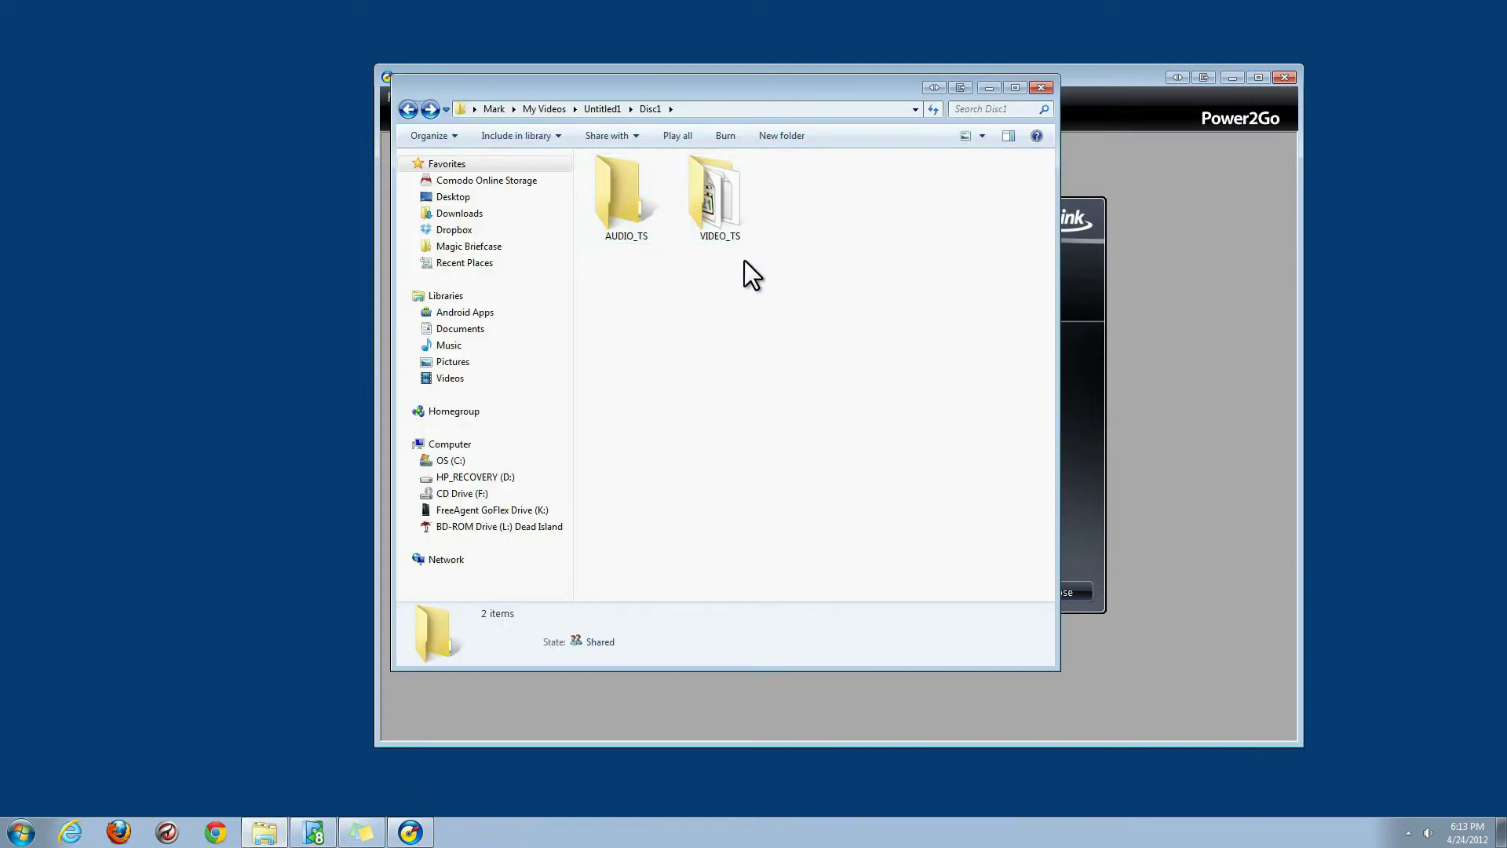
double_click(738, 204)
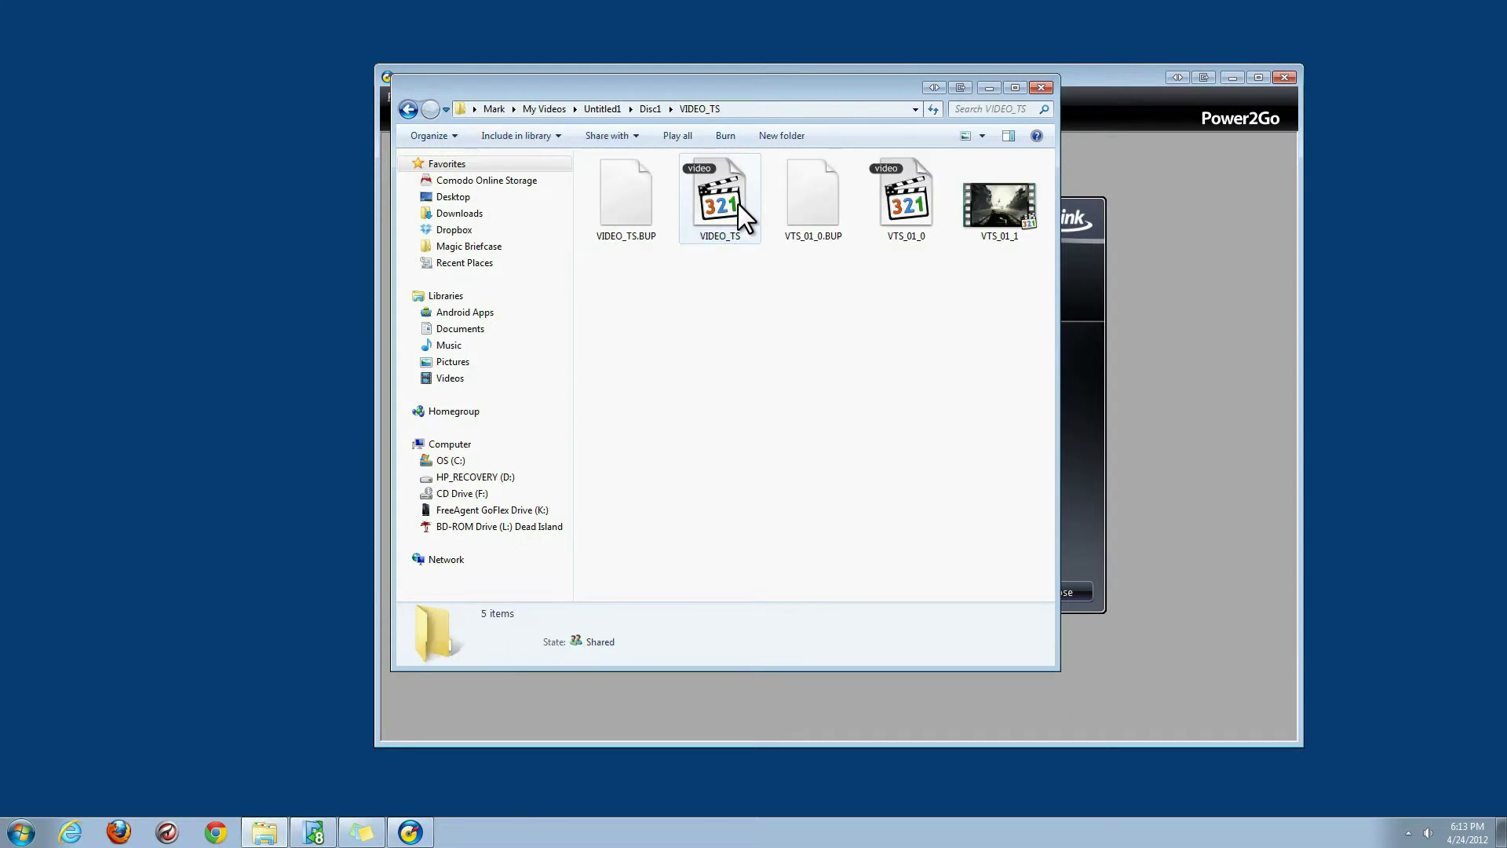
click(407, 109)
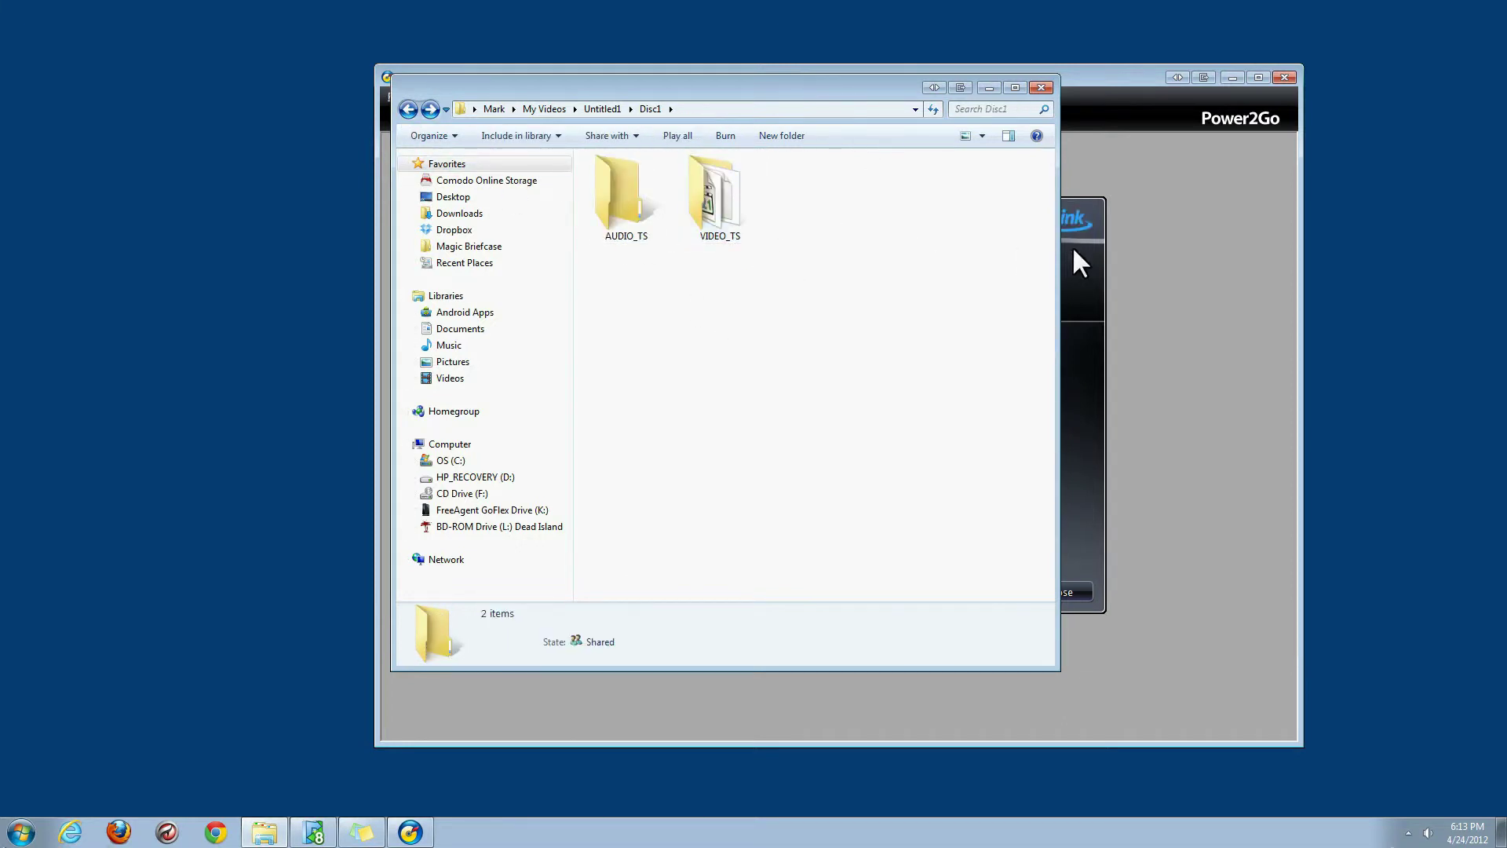
click(1104, 351)
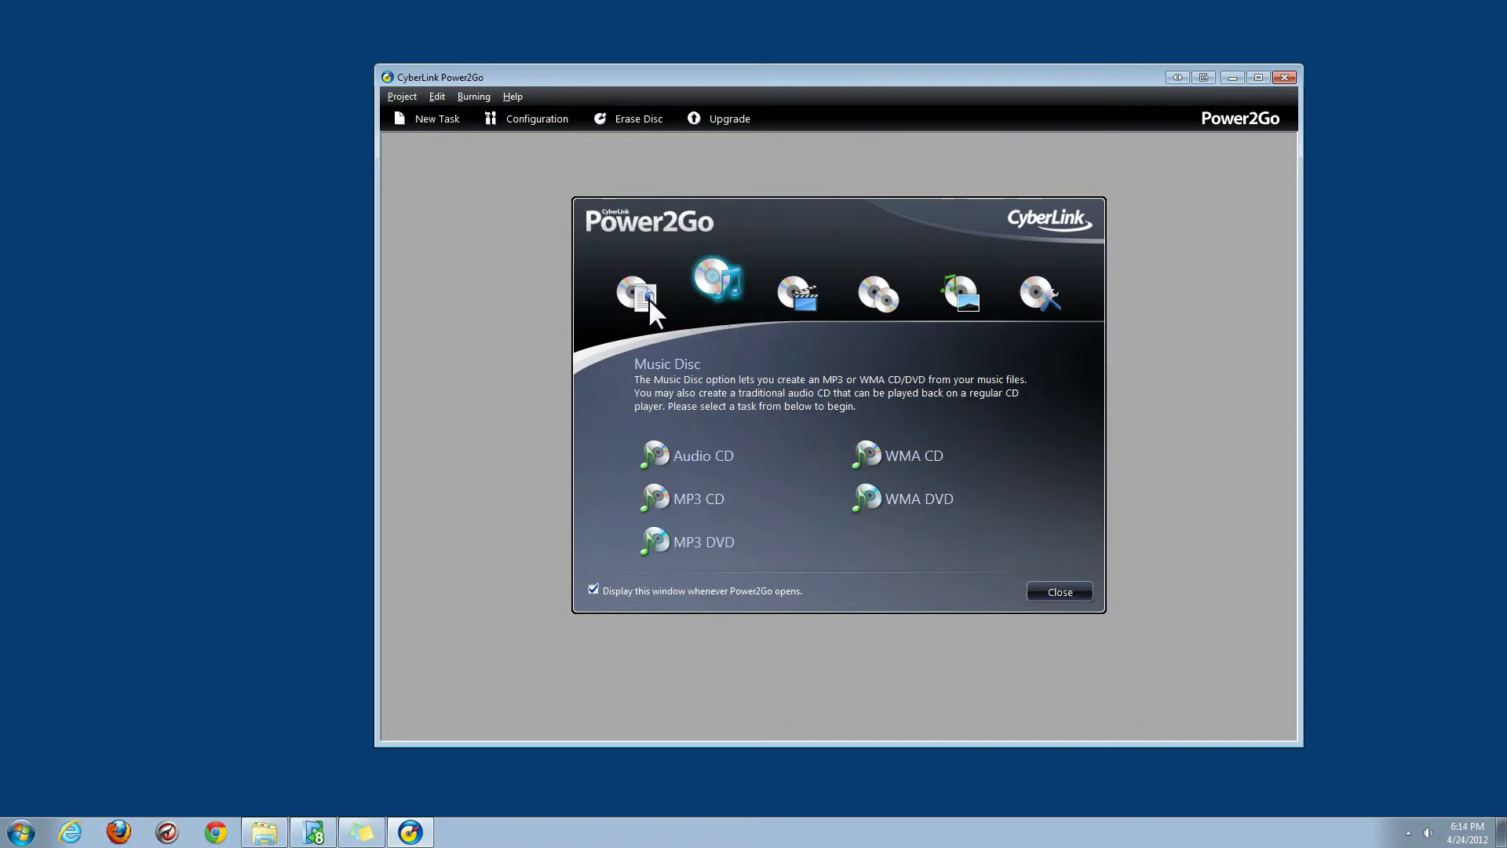
mouse_move(637, 281)
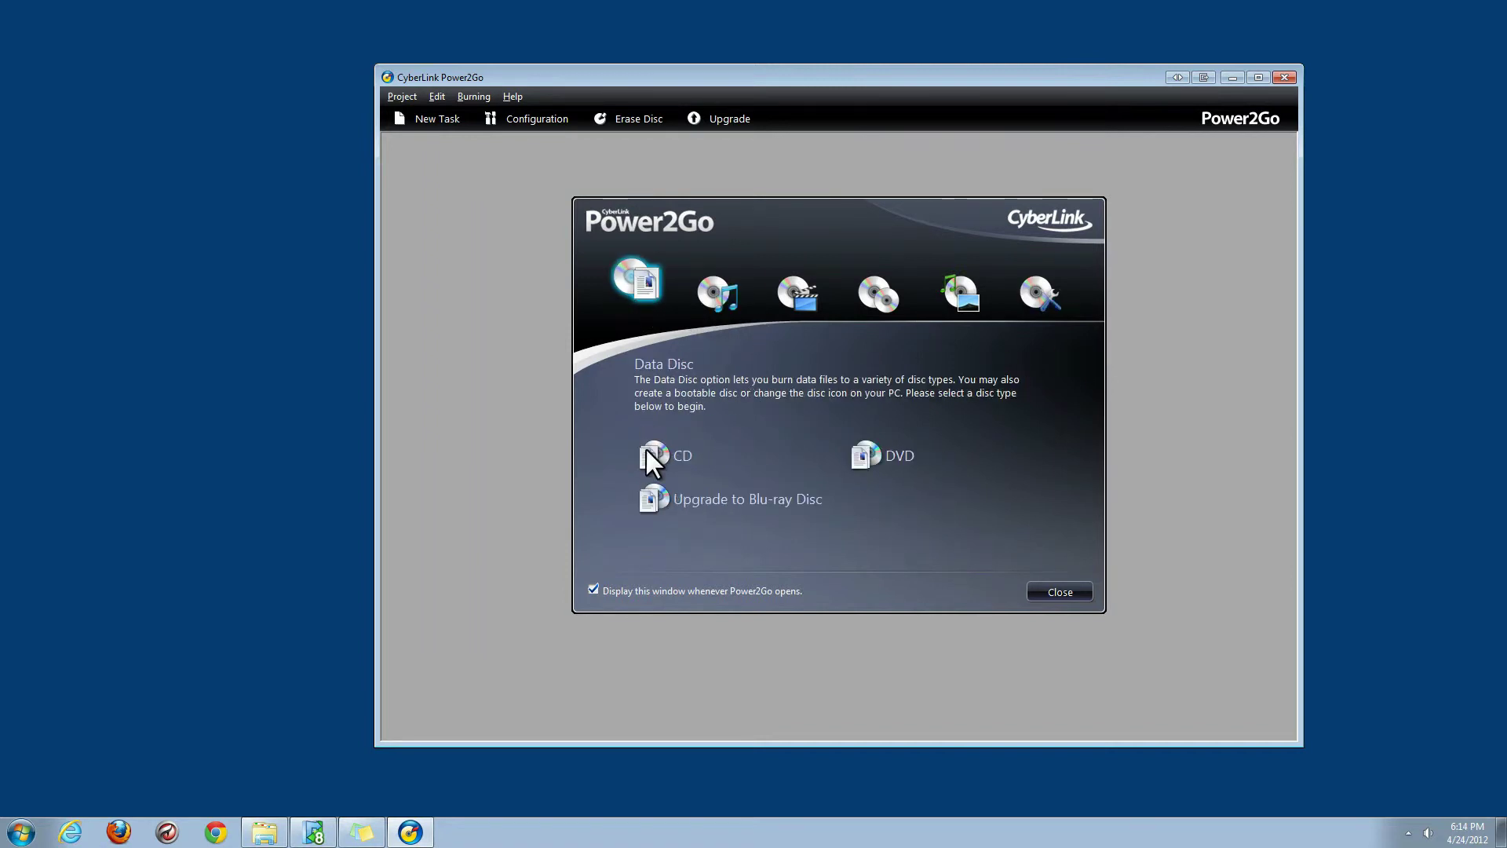
Start a data DVD compilation and browse Mark > My Videos > Untitled1 > Disc1 as source.
click(895, 453)
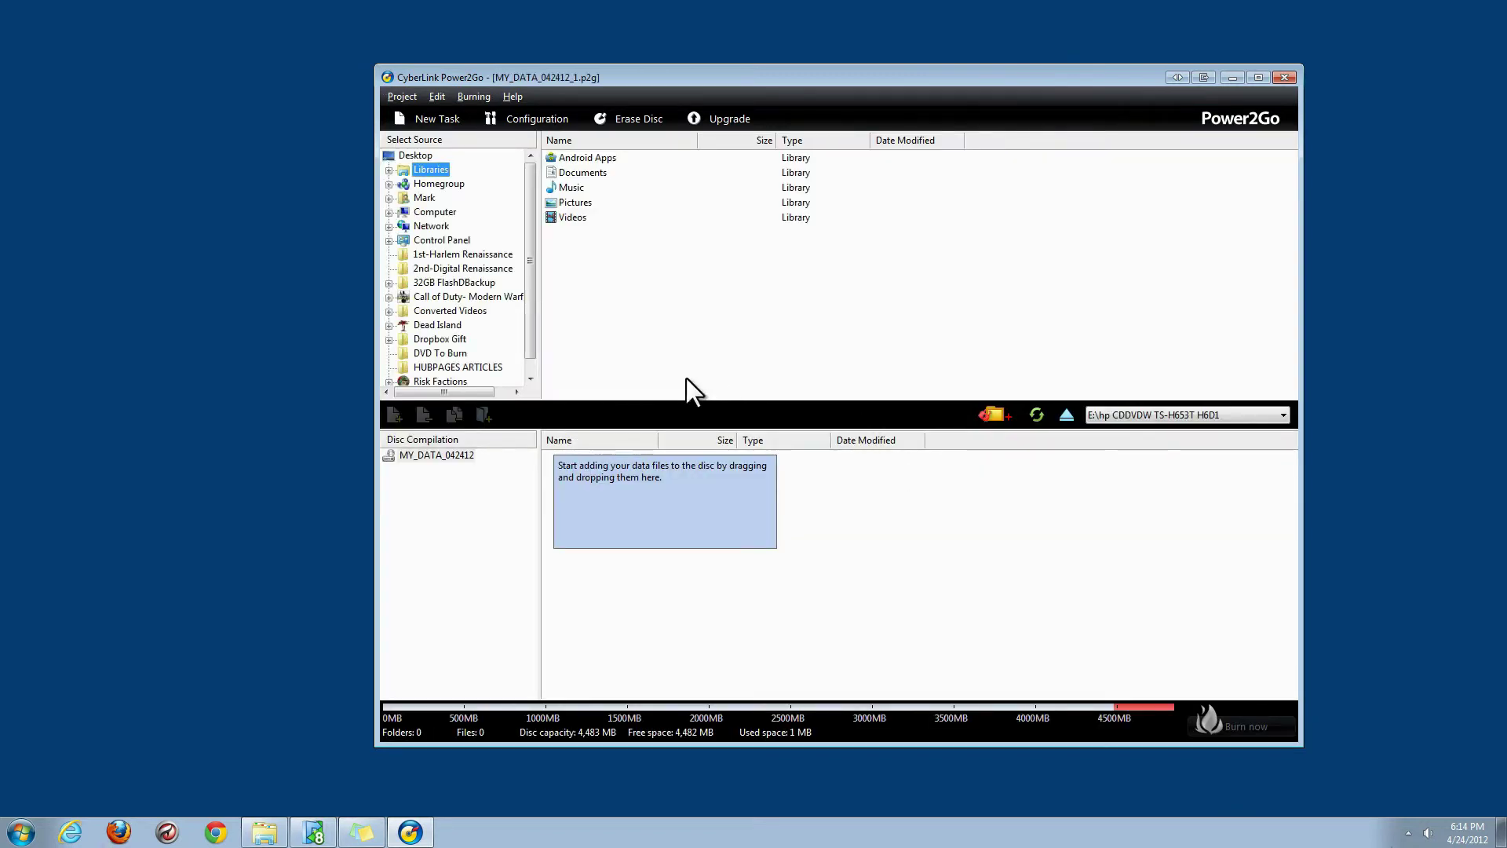
click(388, 198)
drag(532, 242, 528, 275)
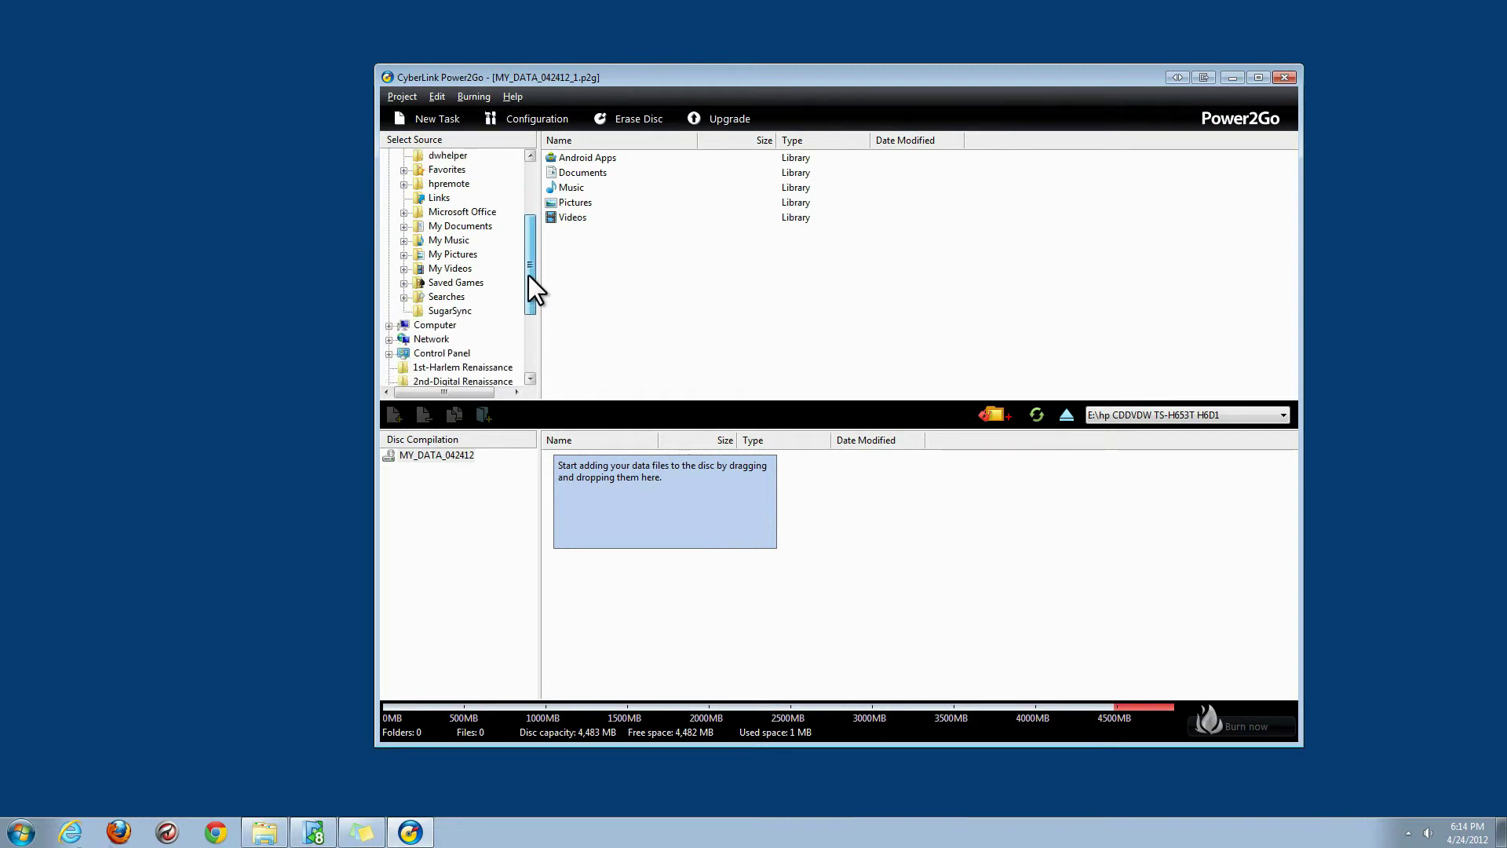
click(404, 269)
double_click(451, 268)
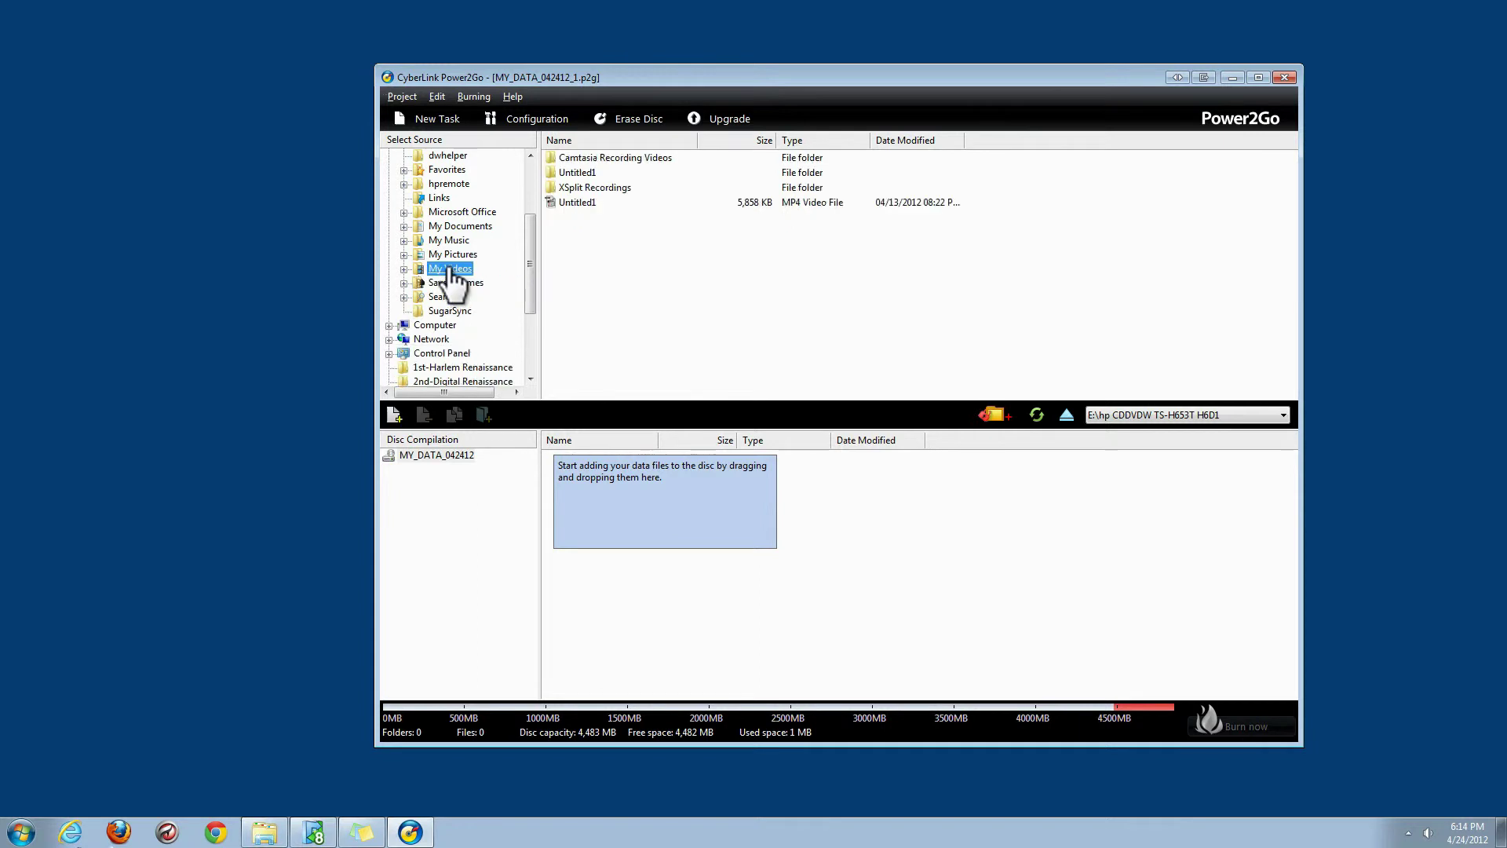
double_click(585, 171)
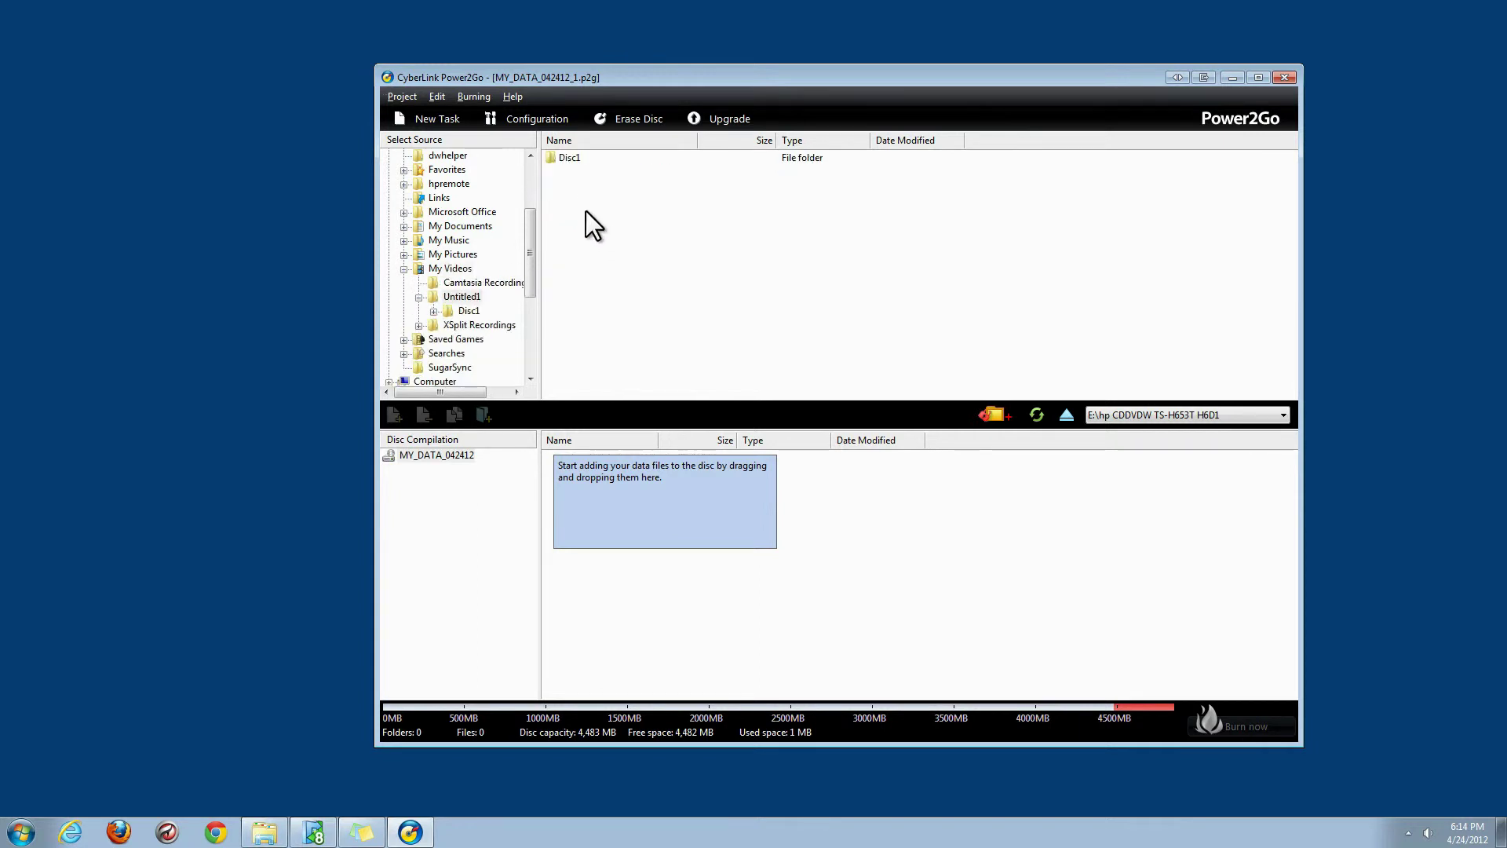
double_click(570, 157)
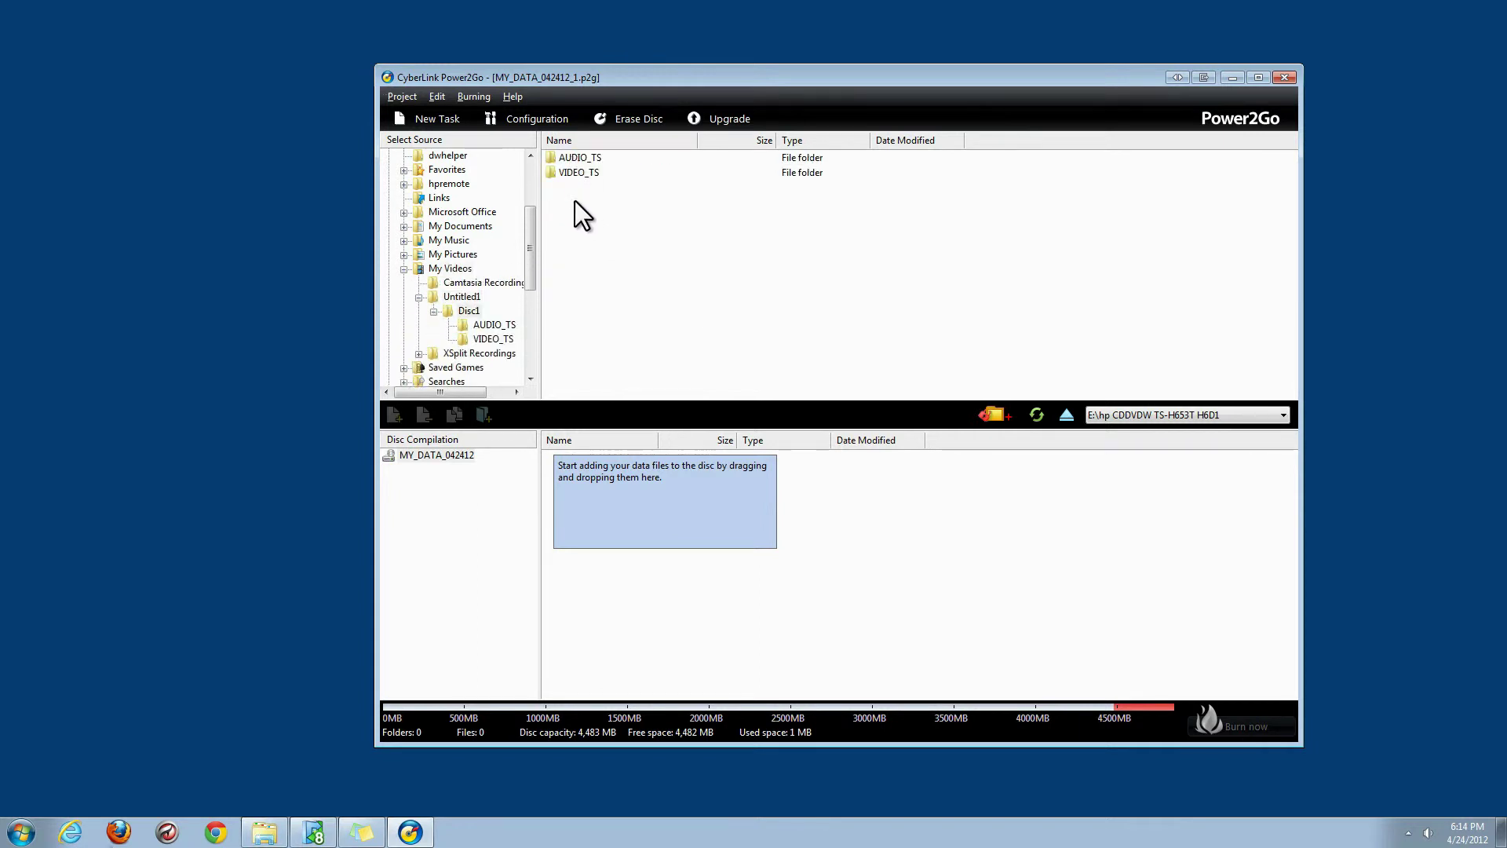
Add AUDIO_TS and VIDEO_TS to the compilation as DVD-video compatible.
drag(567, 162, 598, 543)
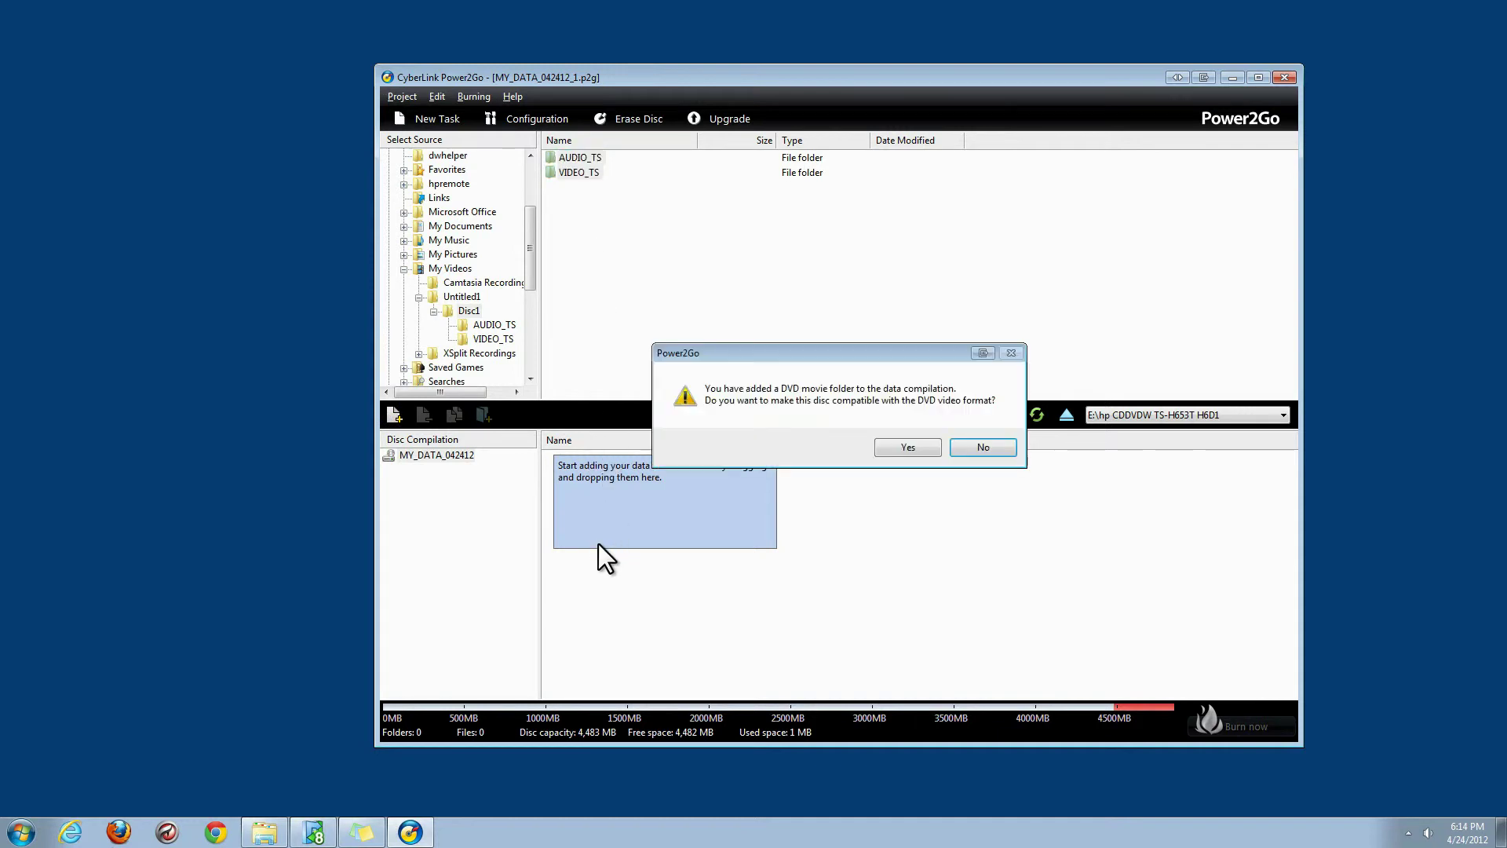
click(908, 447)
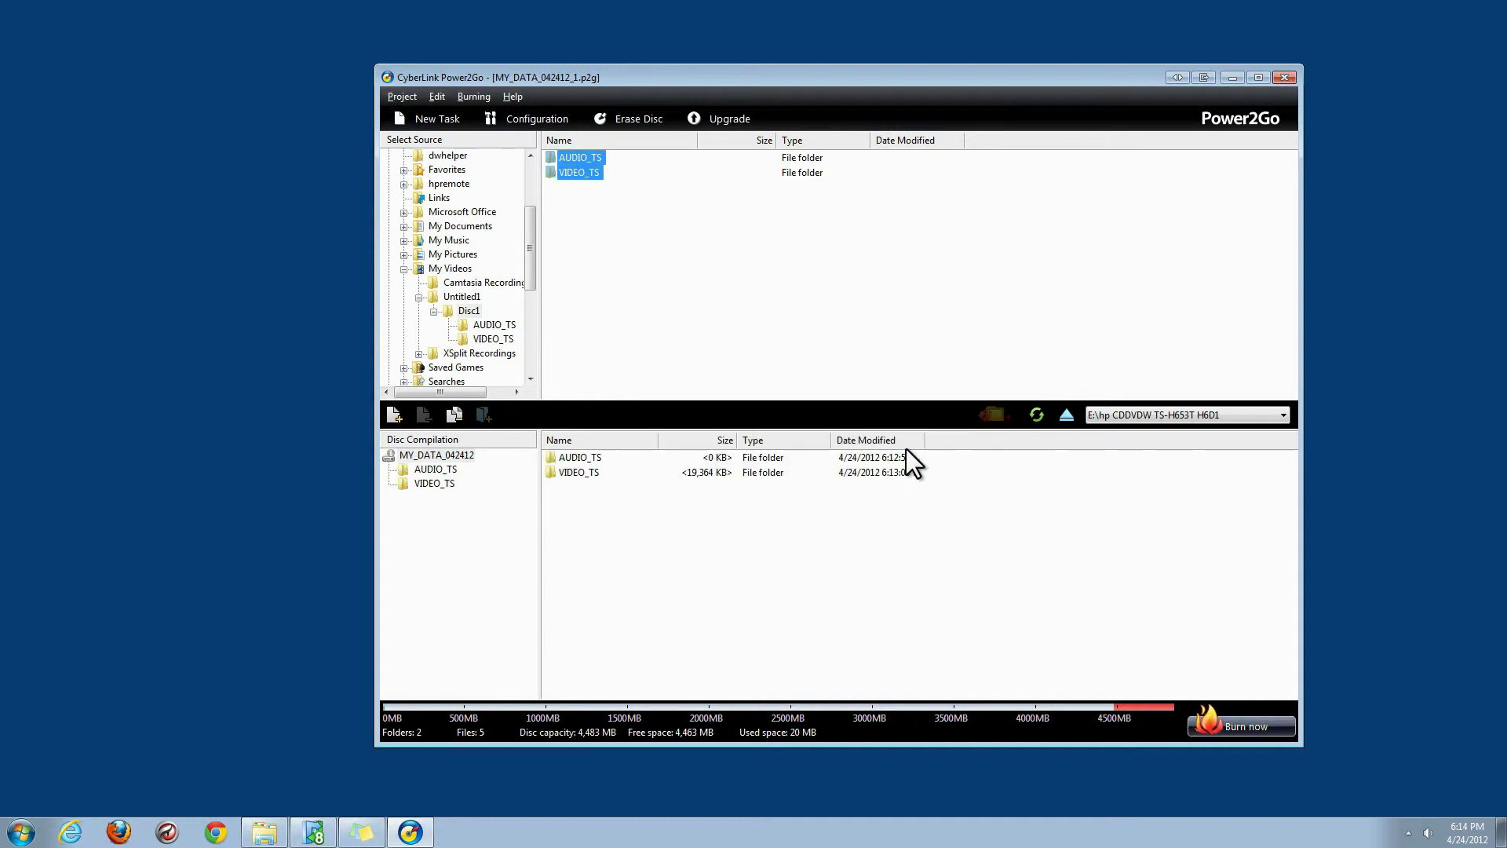
Rename the disc label to 'My DVD disc'.
click(435, 455)
right_click(459, 456)
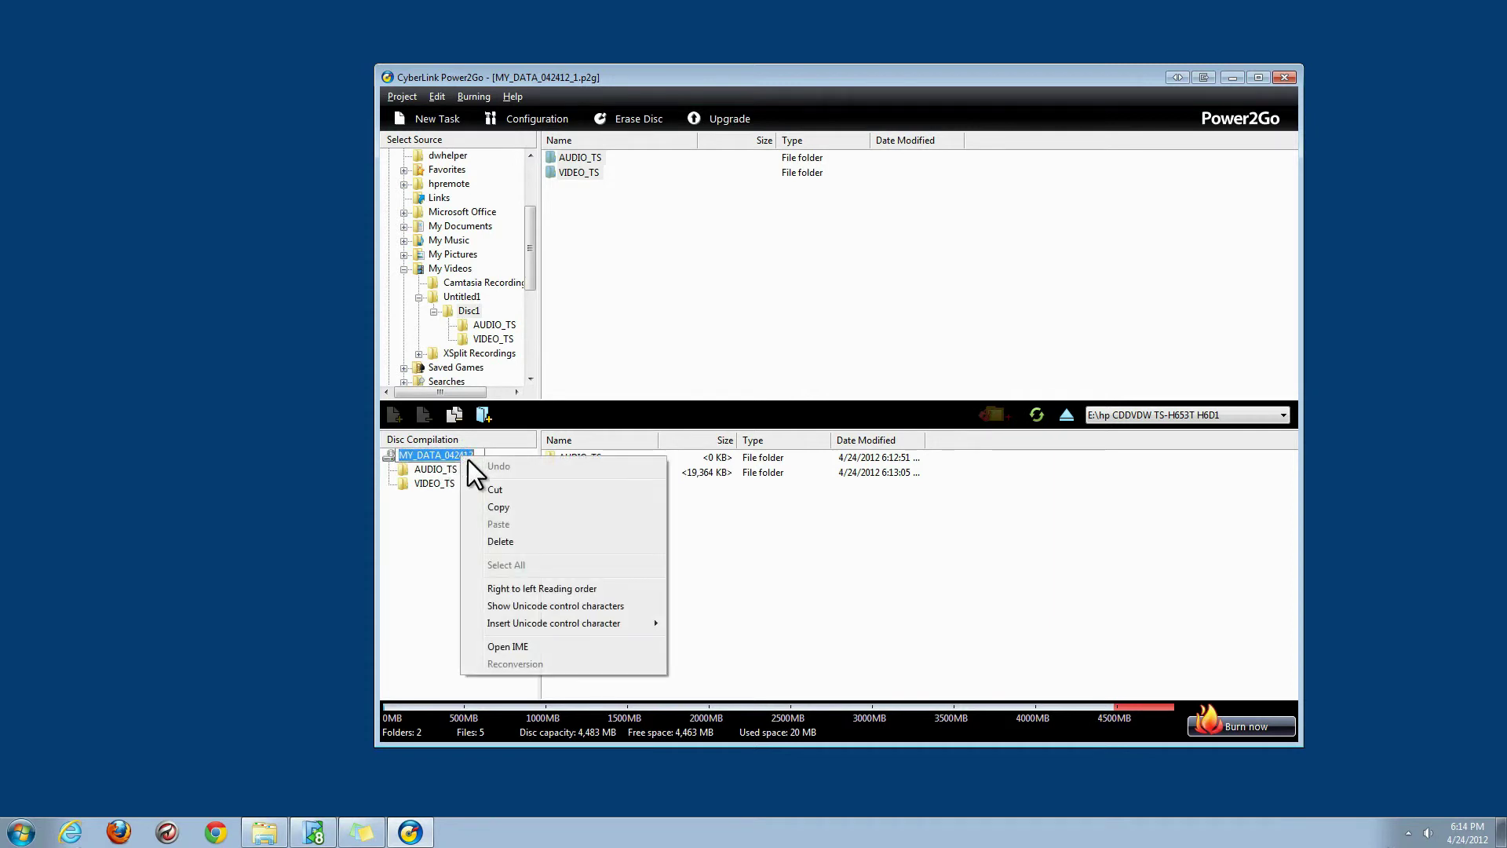
click(450, 583)
key(BackSpace)
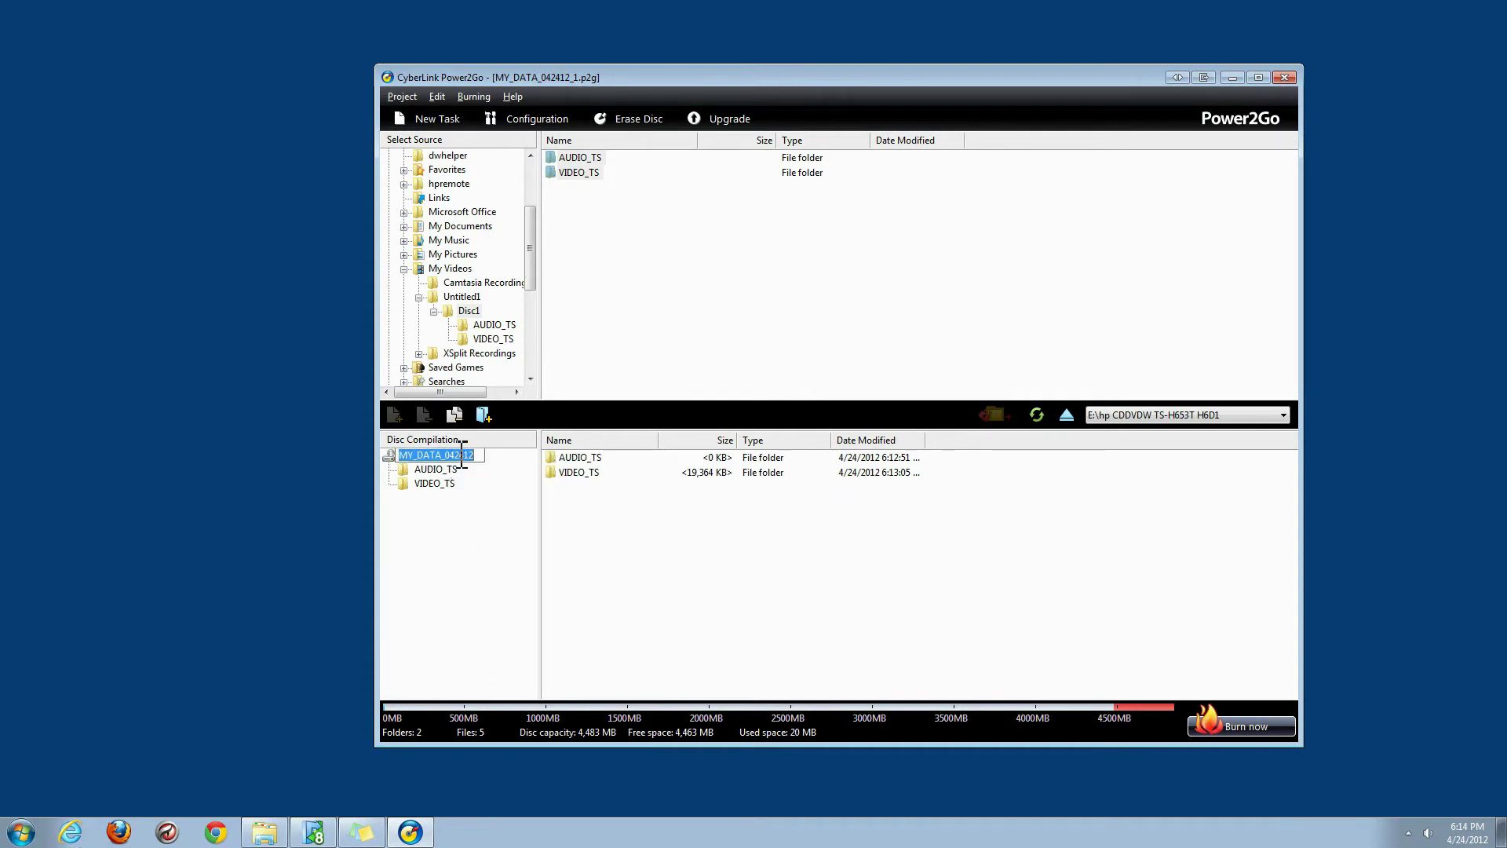
text(My DVD disc)
key(Return)
click(584, 524)
Check VIDEO_TS contents, then burn the compilation with Verify recorded data turned off.
double_click(602, 473)
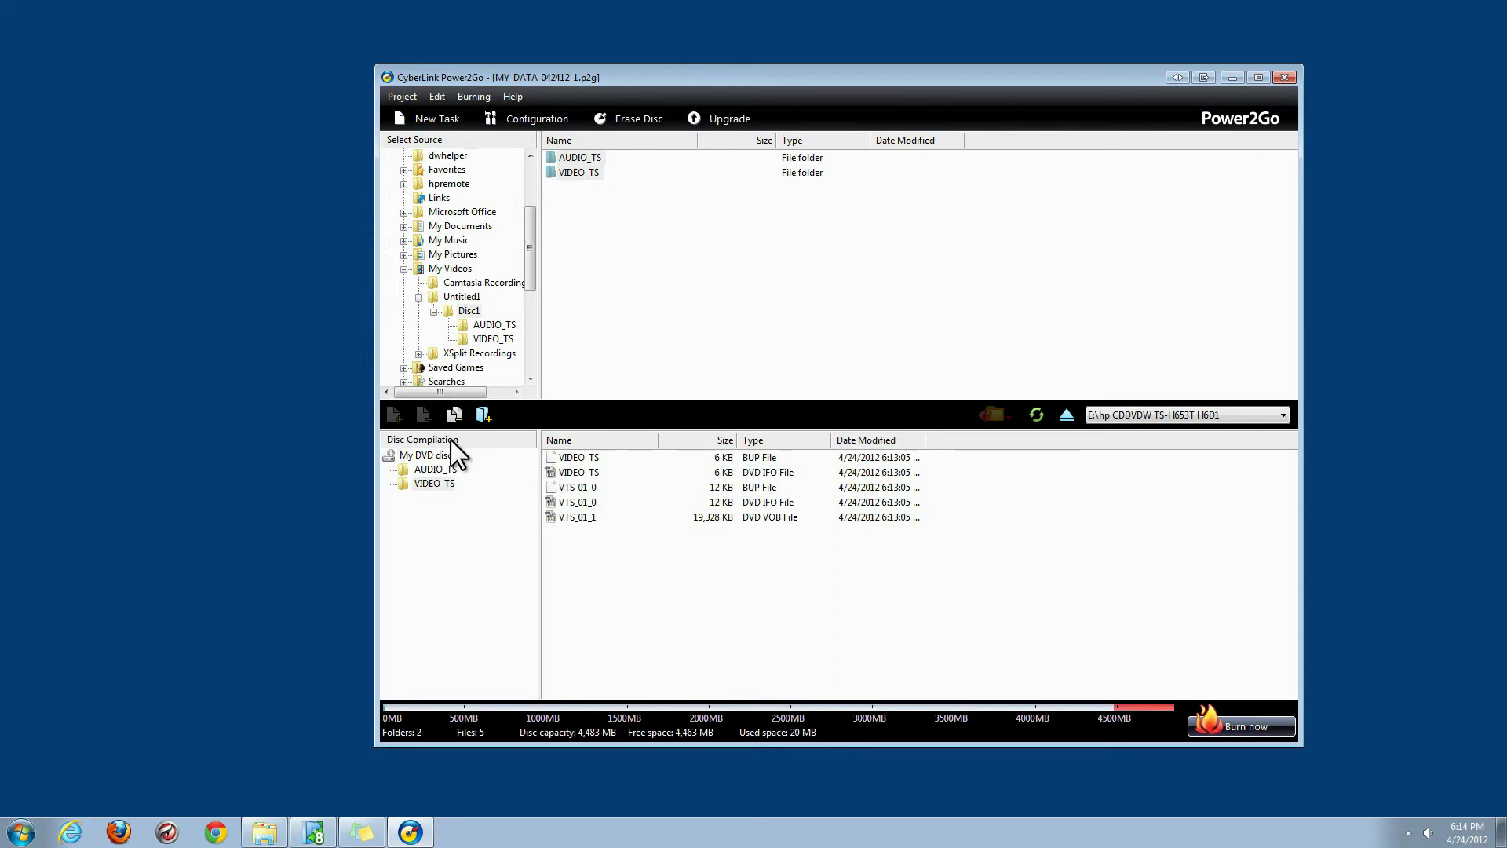
click(424, 455)
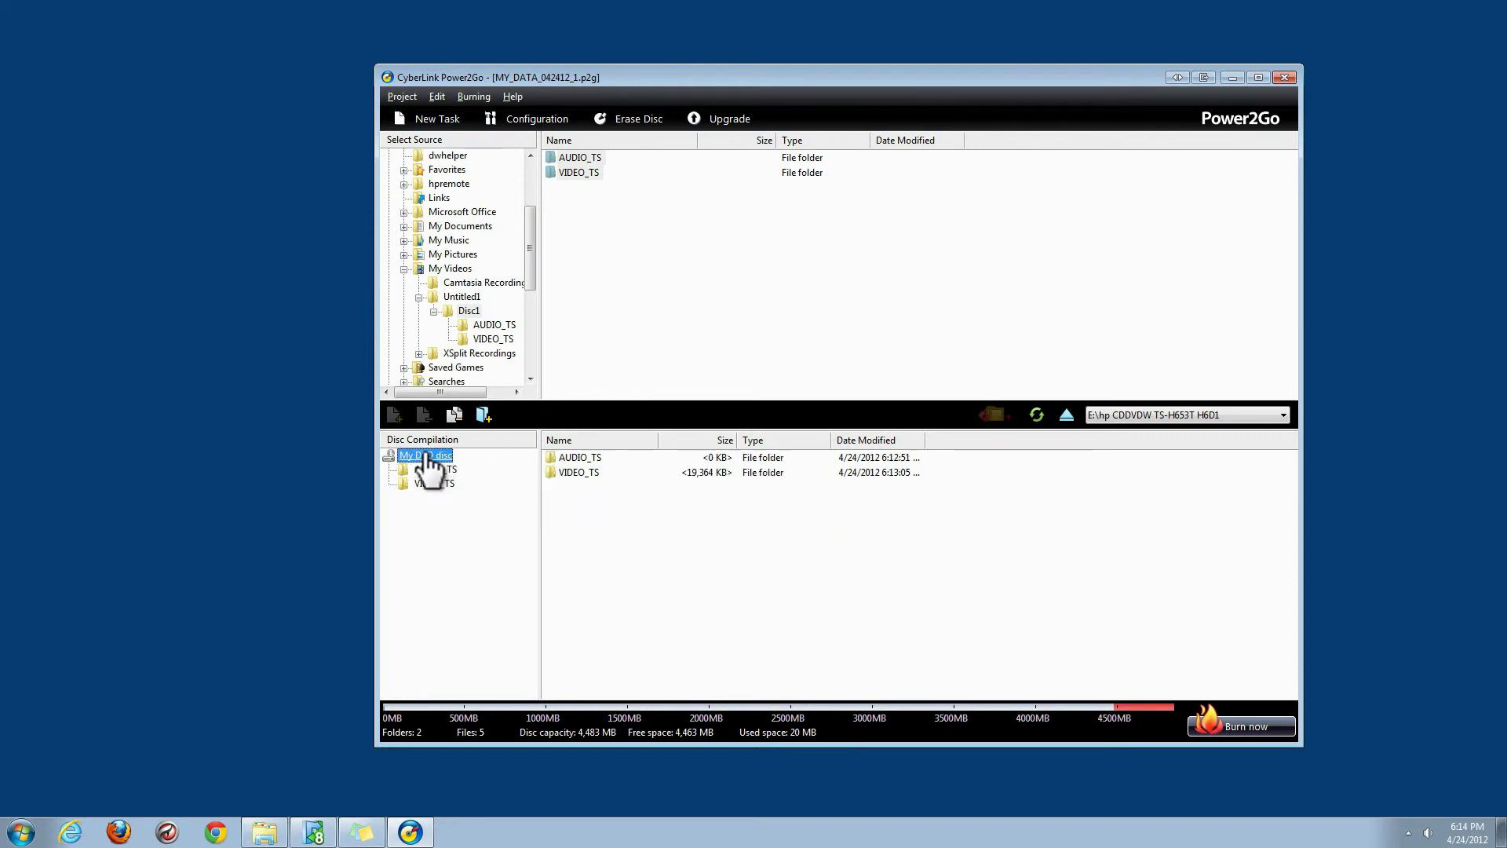
click(1234, 726)
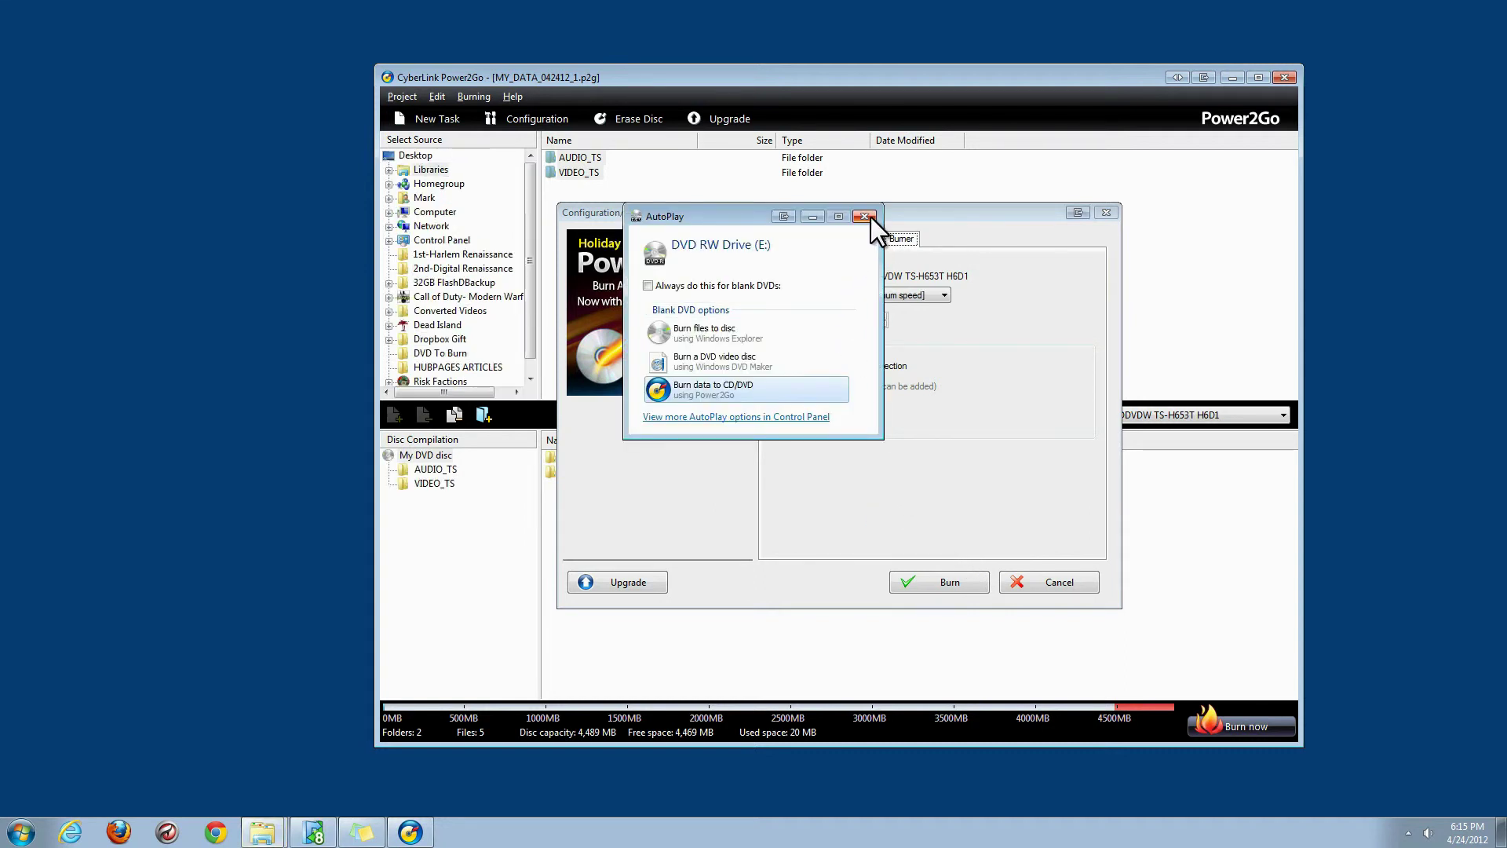
click(865, 217)
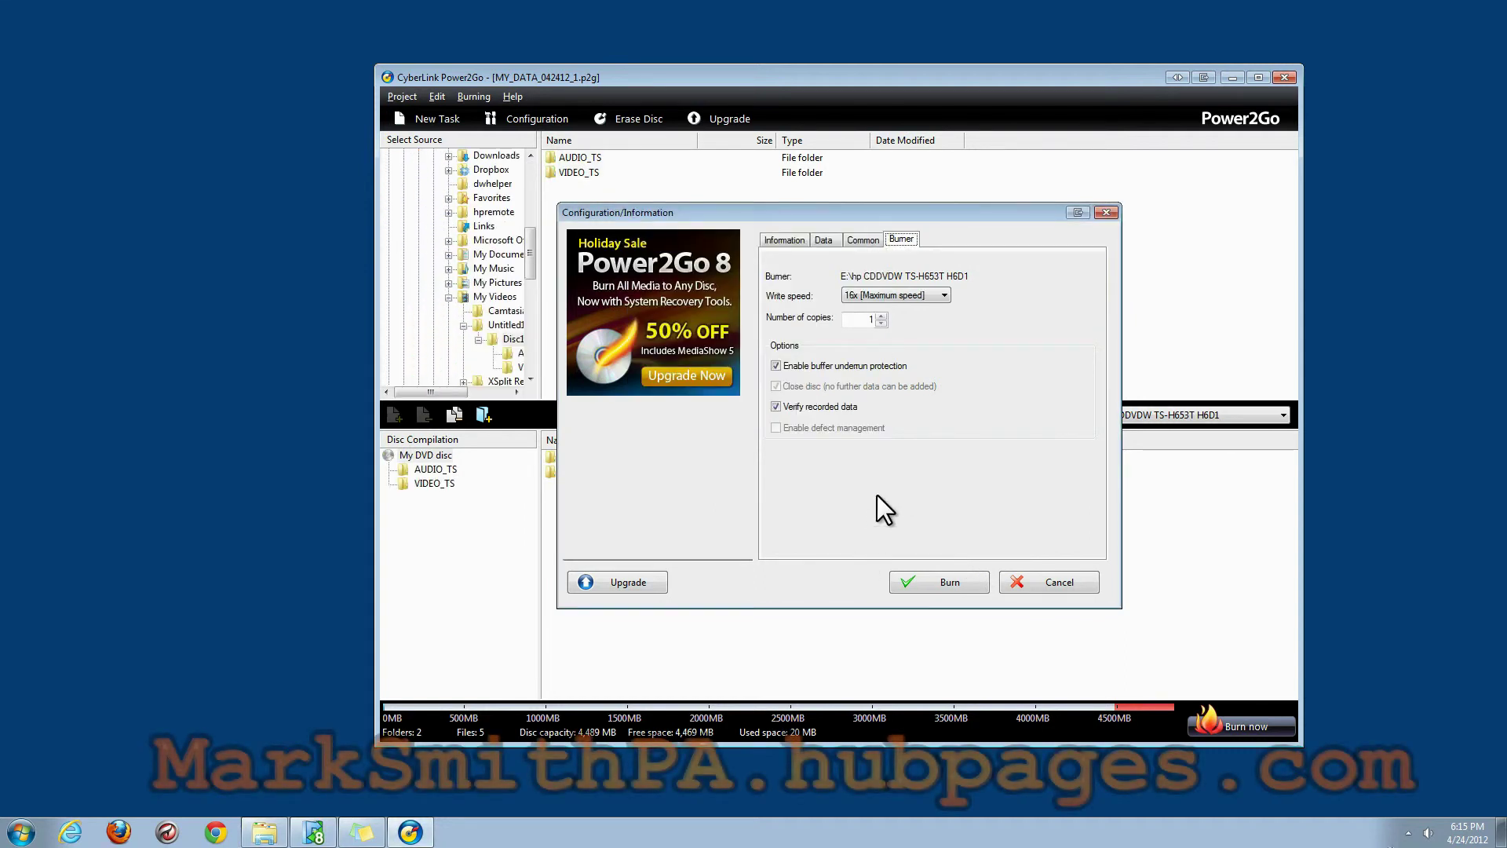
click(774, 406)
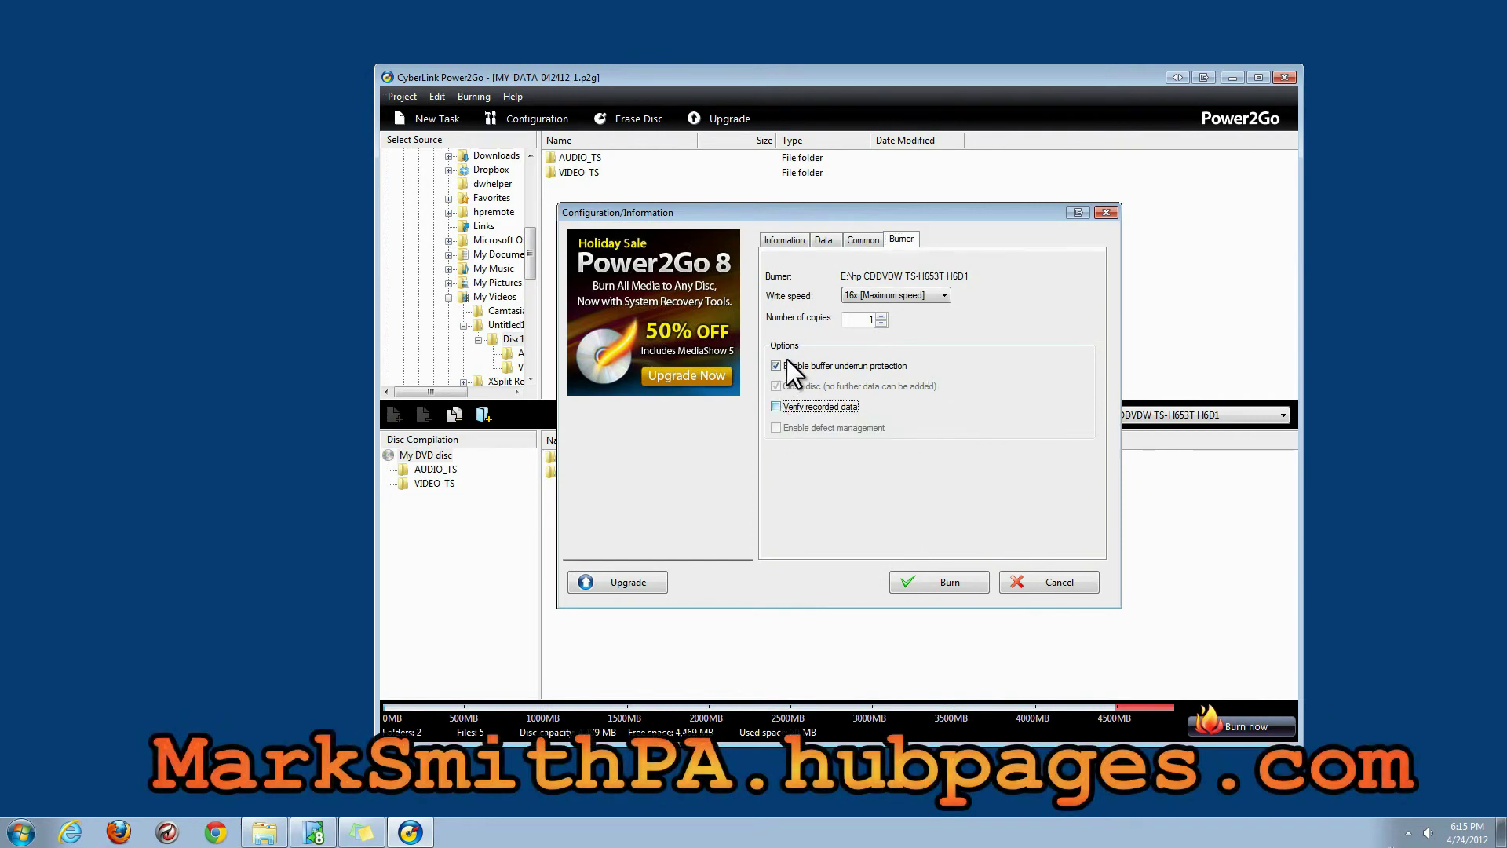
click(950, 585)
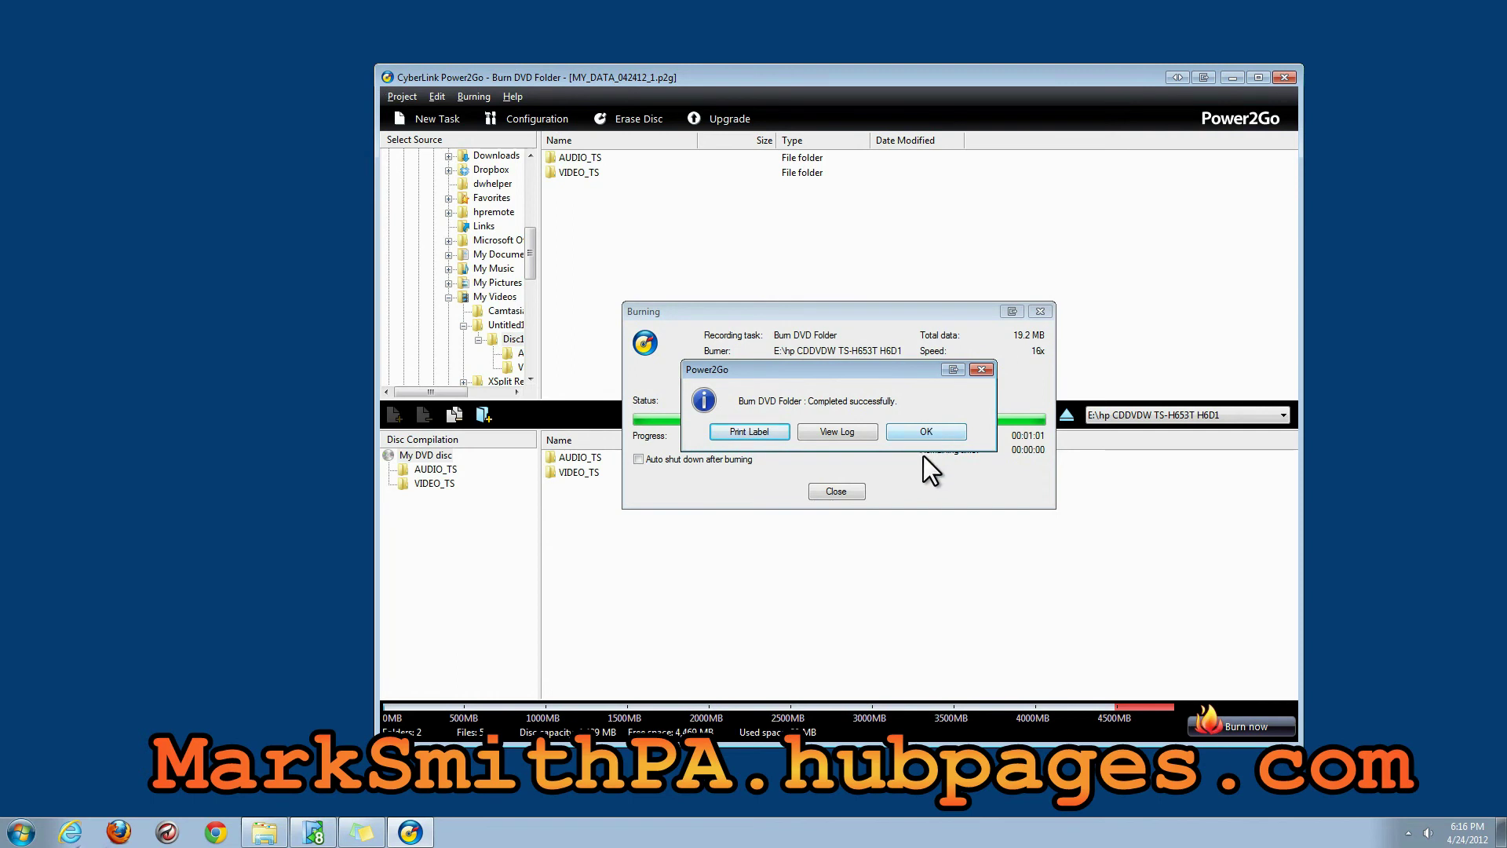
Acknowledge the successful burn message.
click(926, 432)
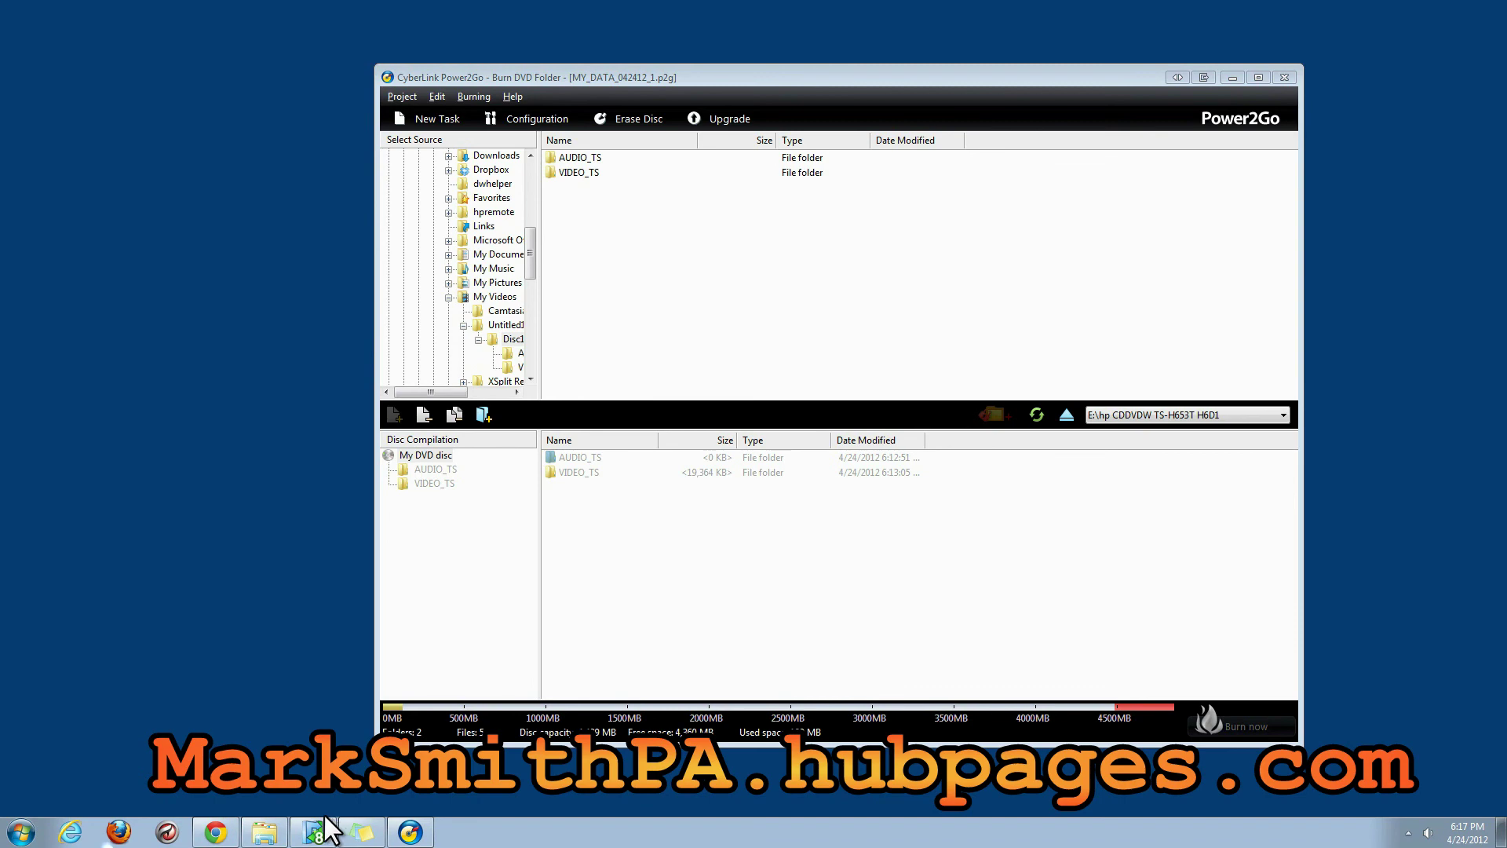
Bring the HubPages 'How To Change Videos to DVD Format' article forward and maximize it.
click(215, 834)
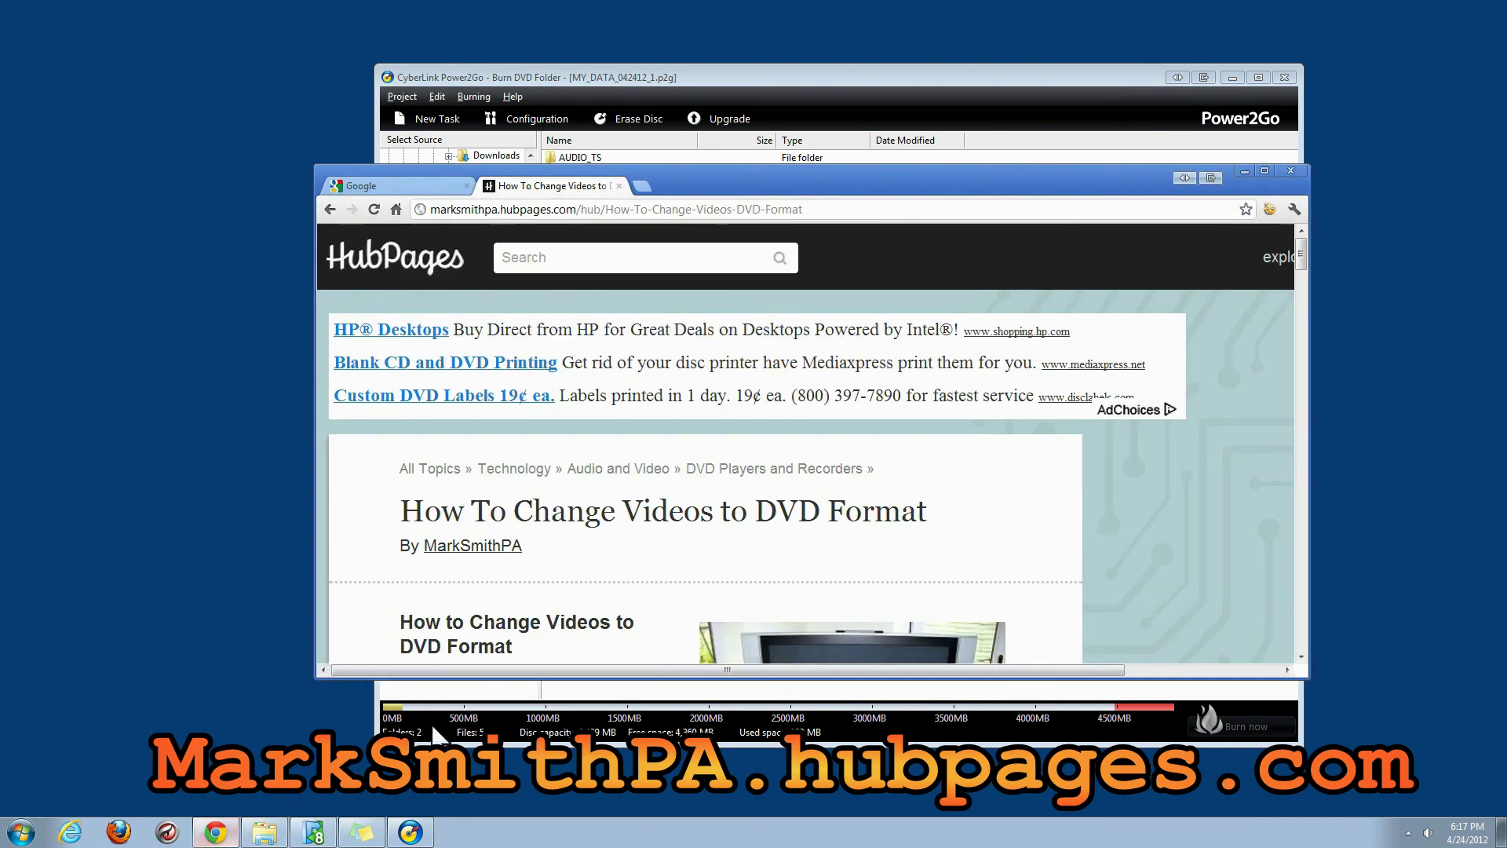
double_click(1020, 182)
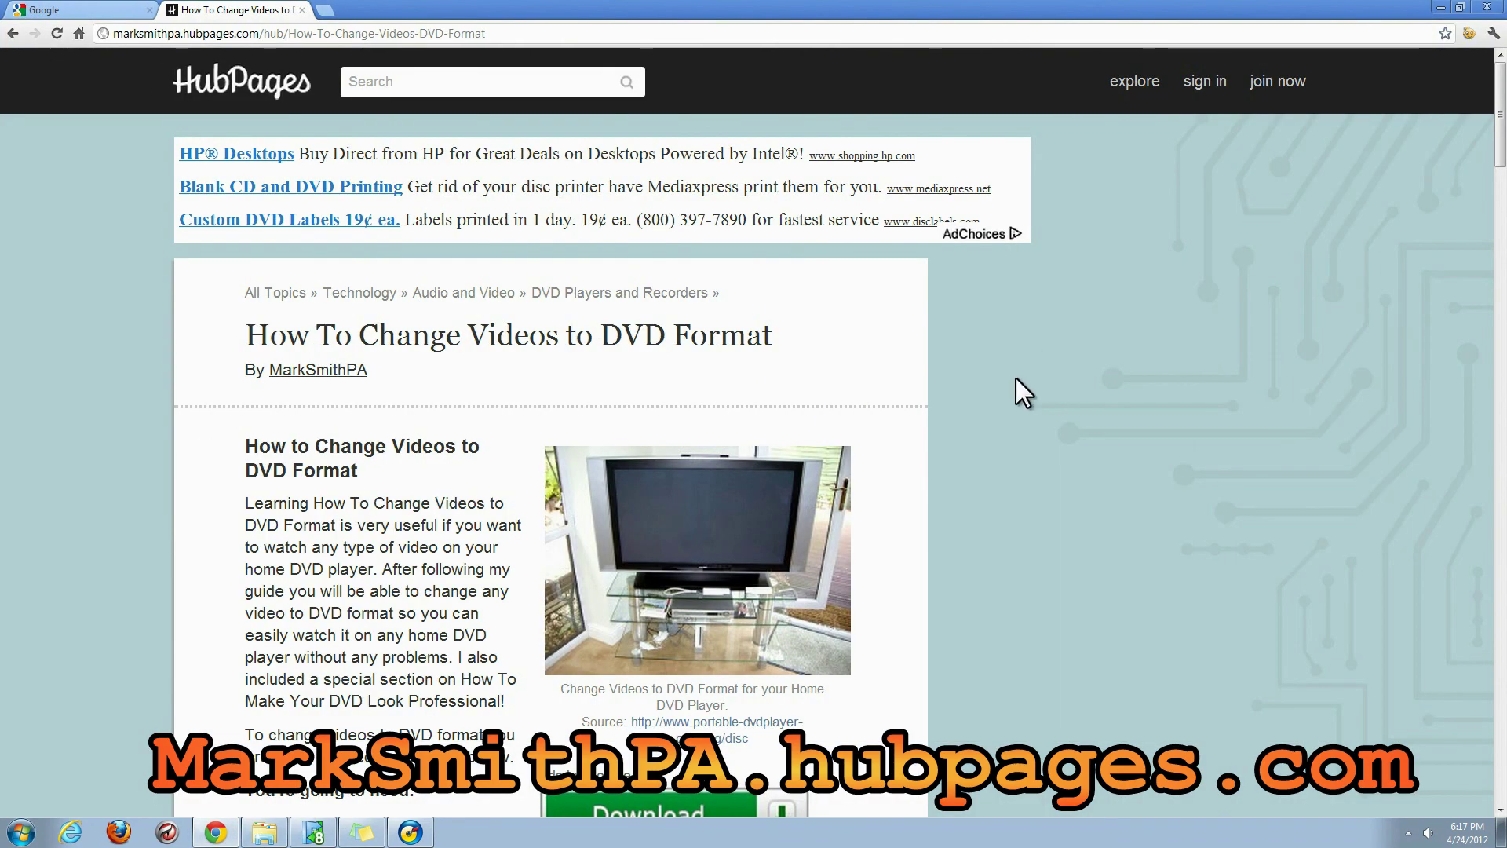
scroll(1016, 378, down, 2)
scroll(1015, 378, down, 1)
scroll(1016, 378, up, 1)
scroll(1016, 378, up, 2)
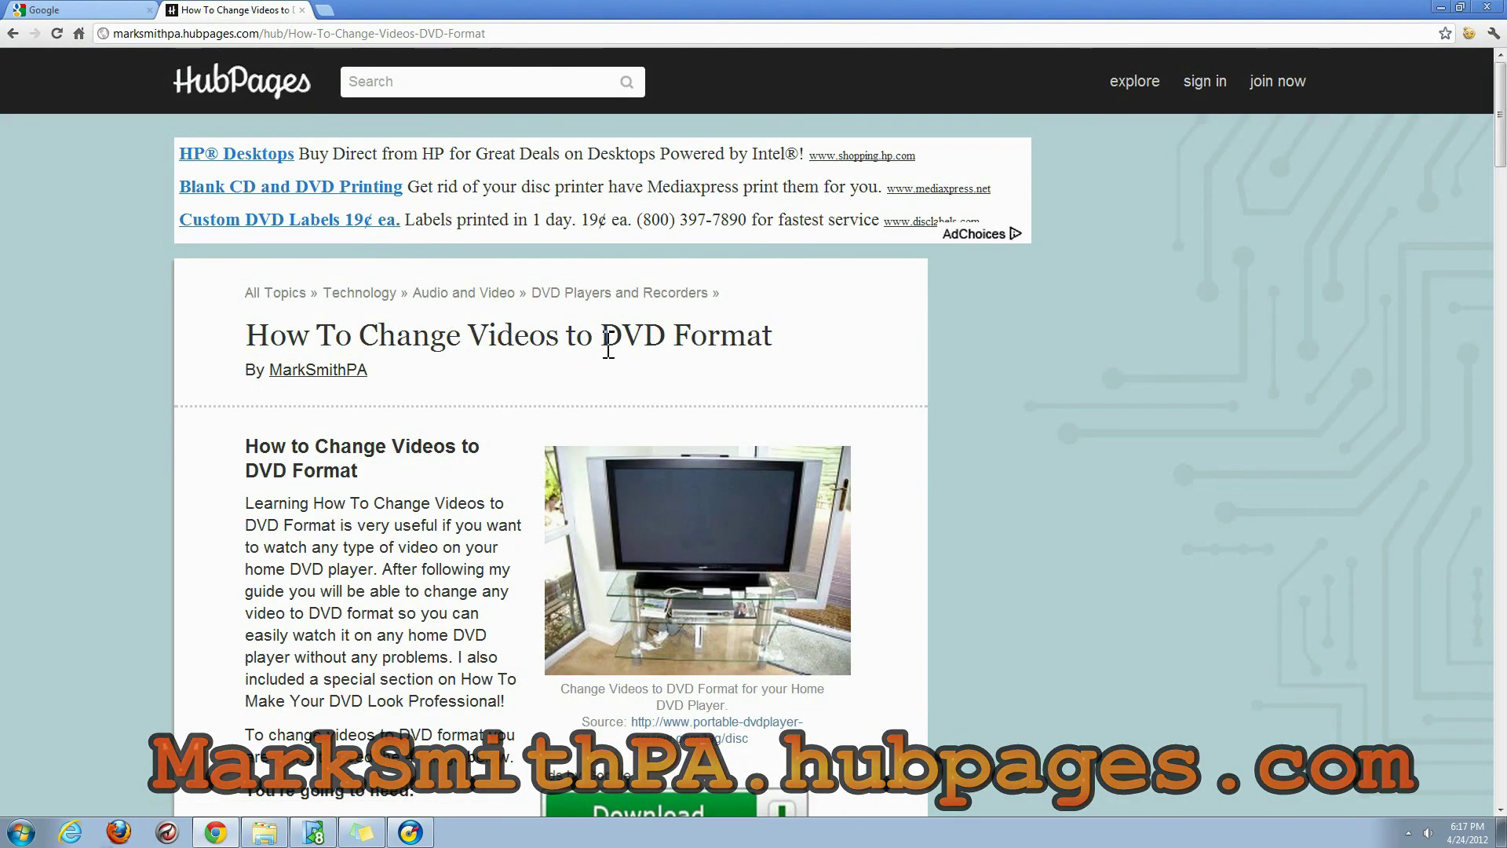
scroll(989, 381, down, 3)
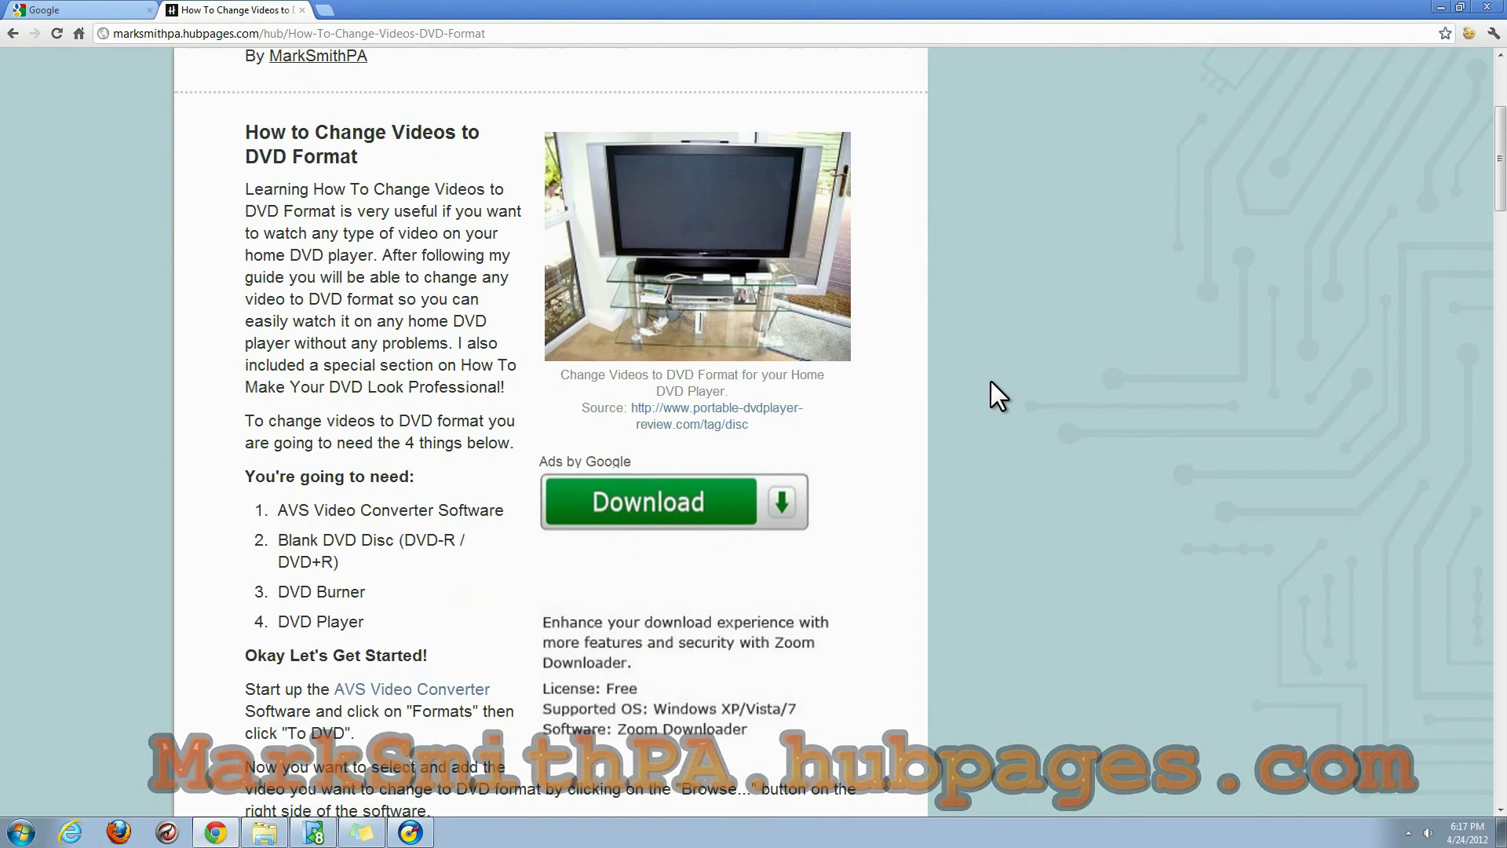